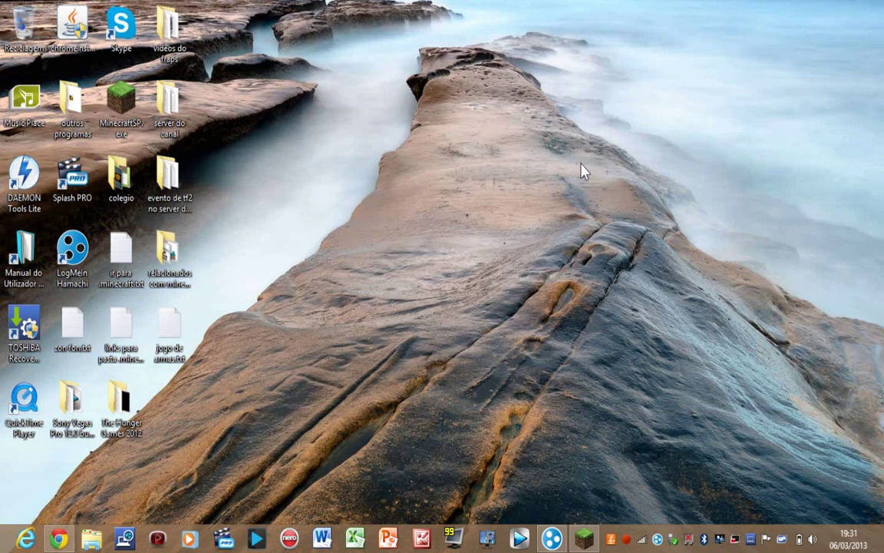
pyautogui.hotkey('ctrl', 'a')
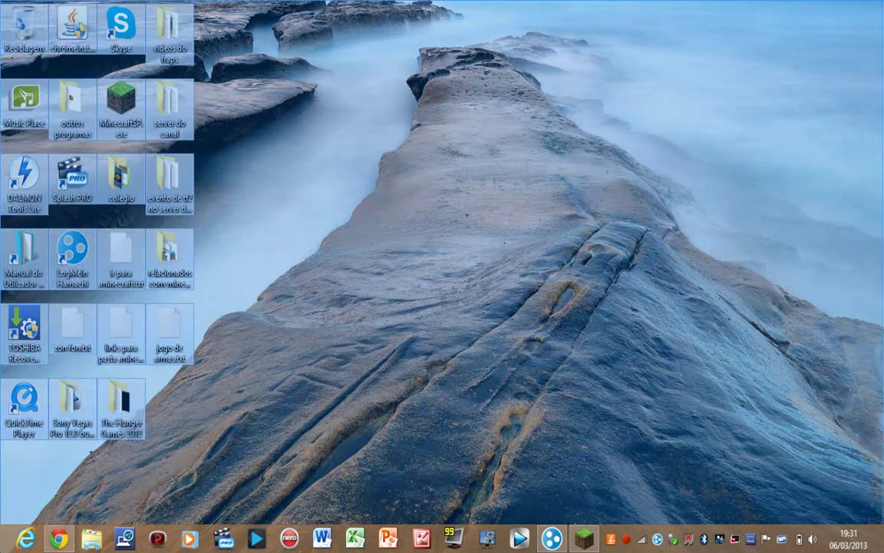
pyautogui.click(637, 72)
pyautogui.moveTo(638, 69); pyautogui.dragTo(92, 464)
pyautogui.hotkey('ctrl', 'a')
# - Switch to Google Chrome and open the Google home page in a new tab
pyautogui.click(60, 540)
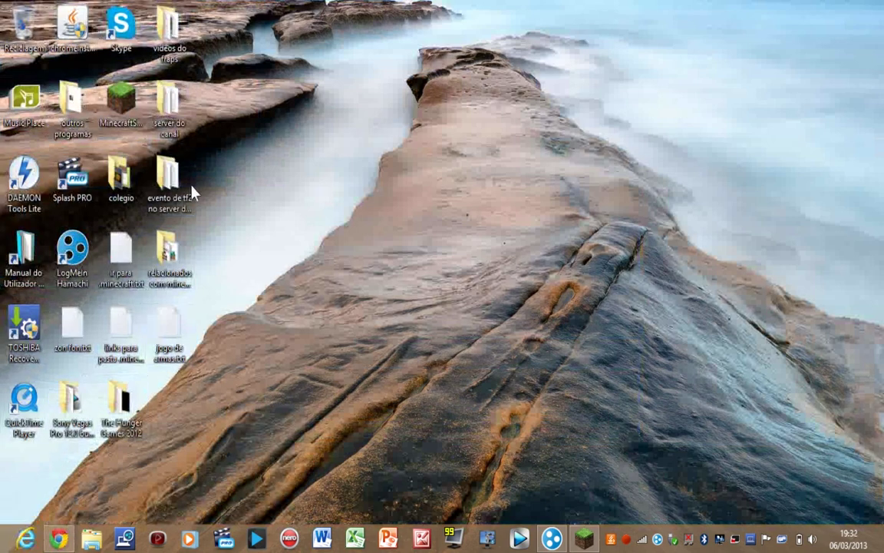
pyautogui.click(72, 537)
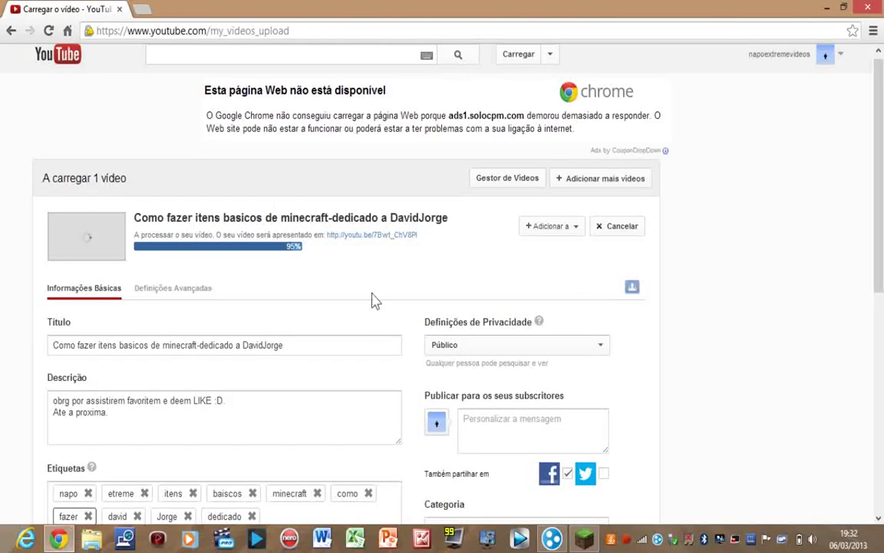
pyautogui.scroll(-6, 374, 301)
pyautogui.scroll(6, 374, 307)
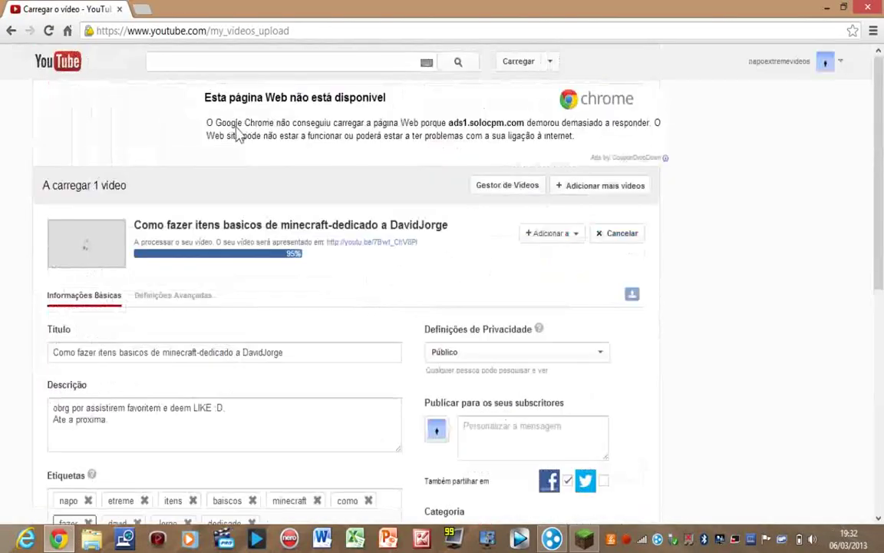
pyautogui.click(142, 9)
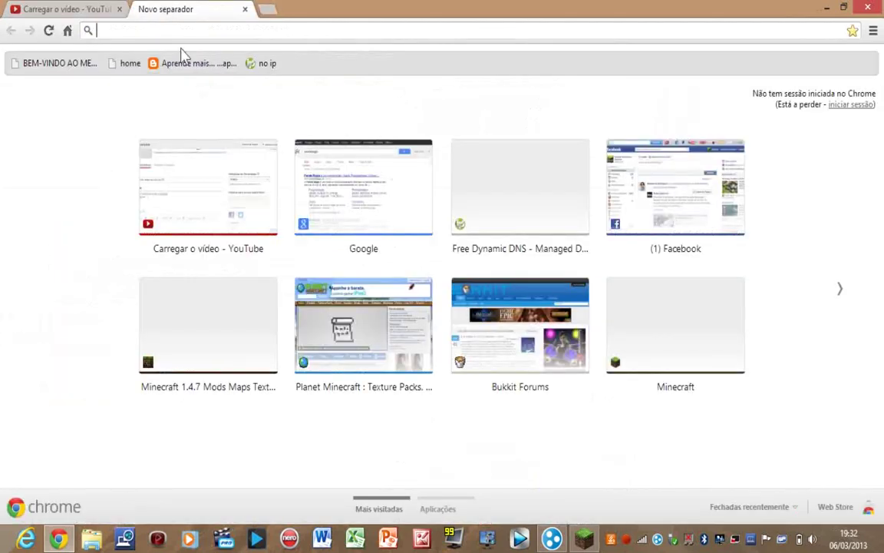
pyautogui.write('www.')
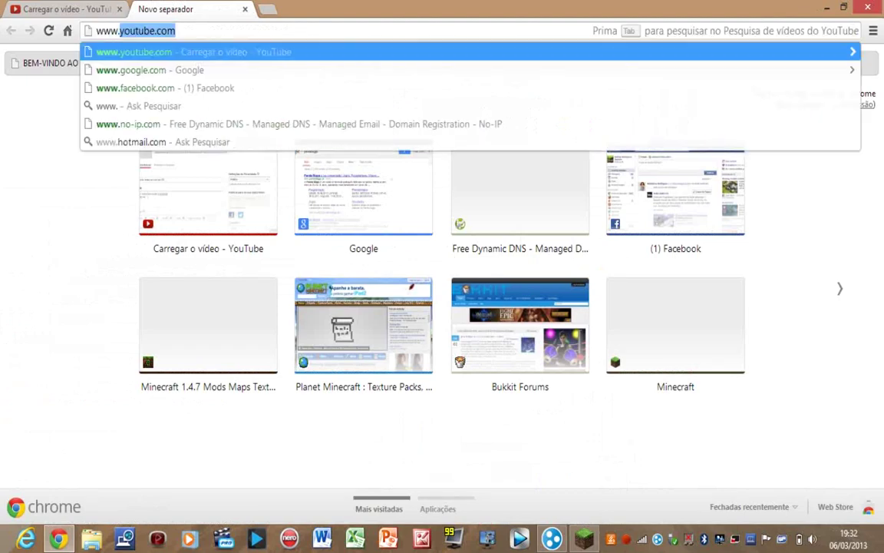
pyautogui.write('googl')
pyautogui.press('Return')
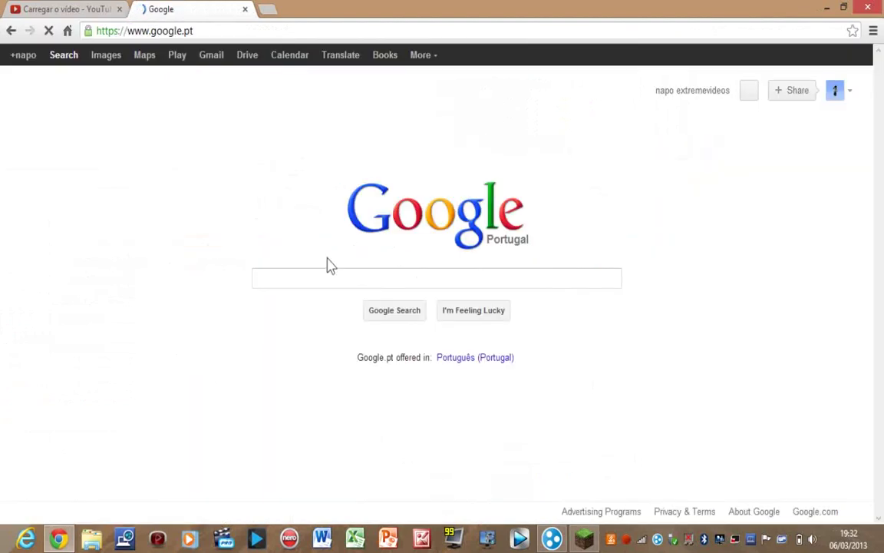
pyautogui.write('baixaki')
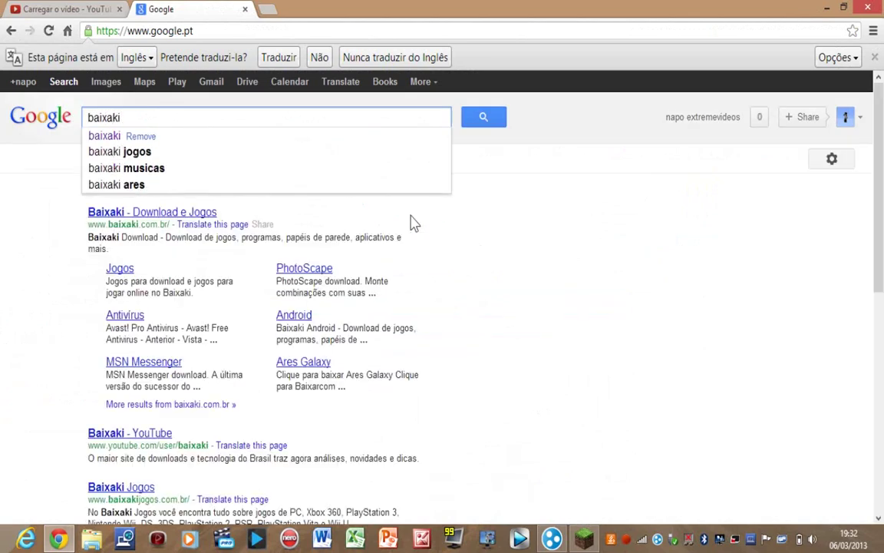
pyautogui.press('Return')
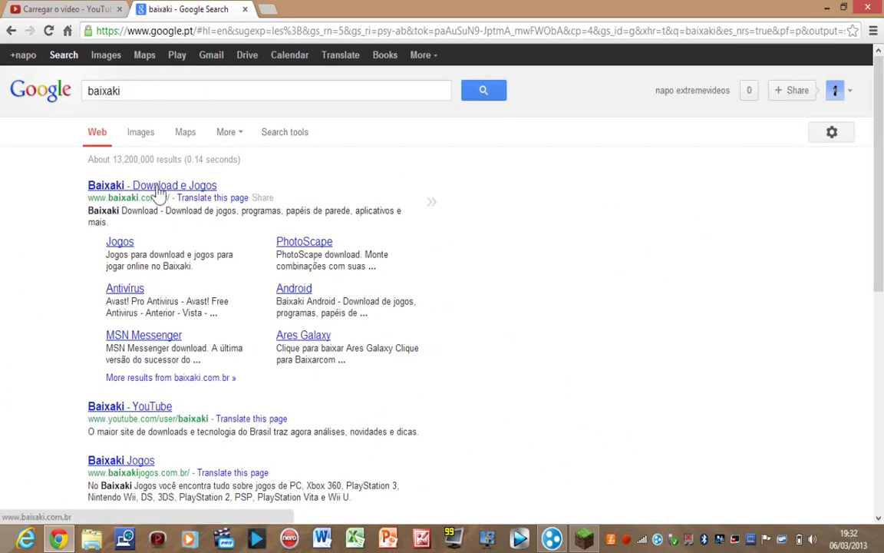
pyautogui.click(192, 185)
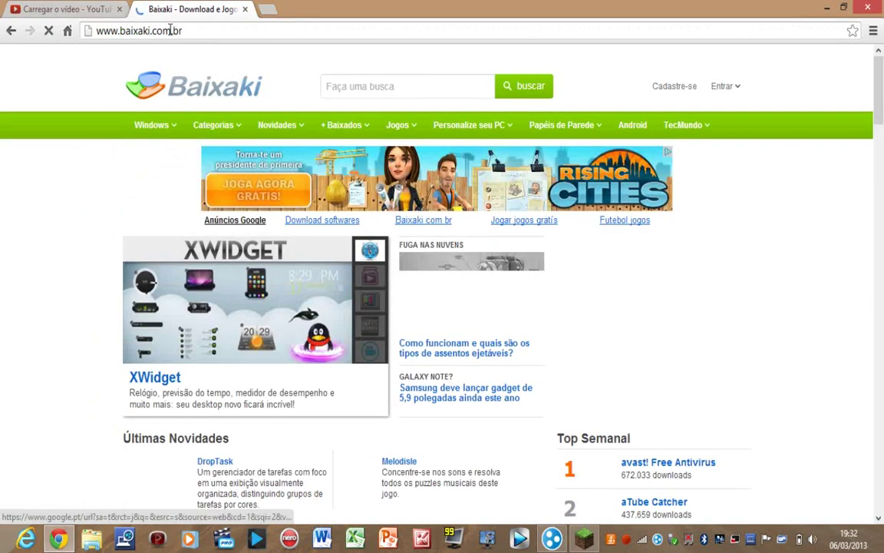
pyautogui.moveTo(161, 31); pyautogui.dragTo(86, 32)
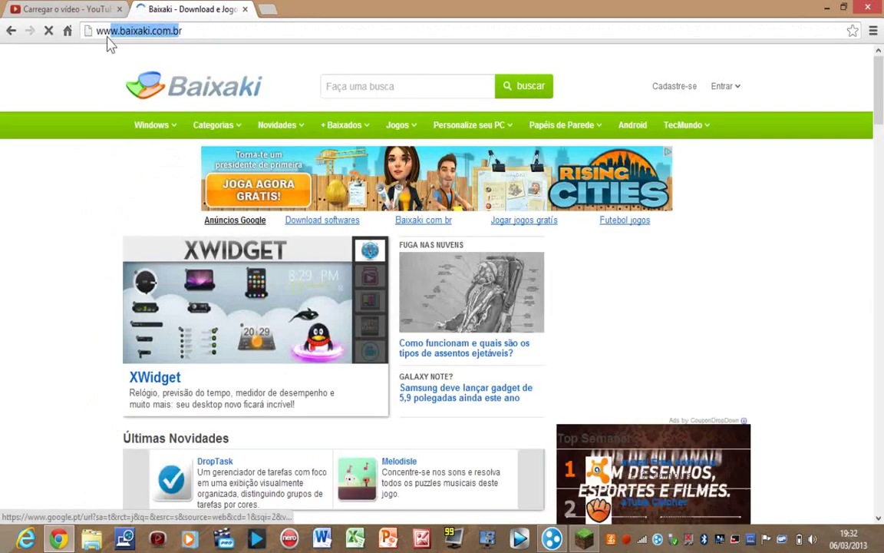
pyautogui.click(189, 30)
# - Search the Baixaki site for "hamachi"
pyautogui.click(357, 88)
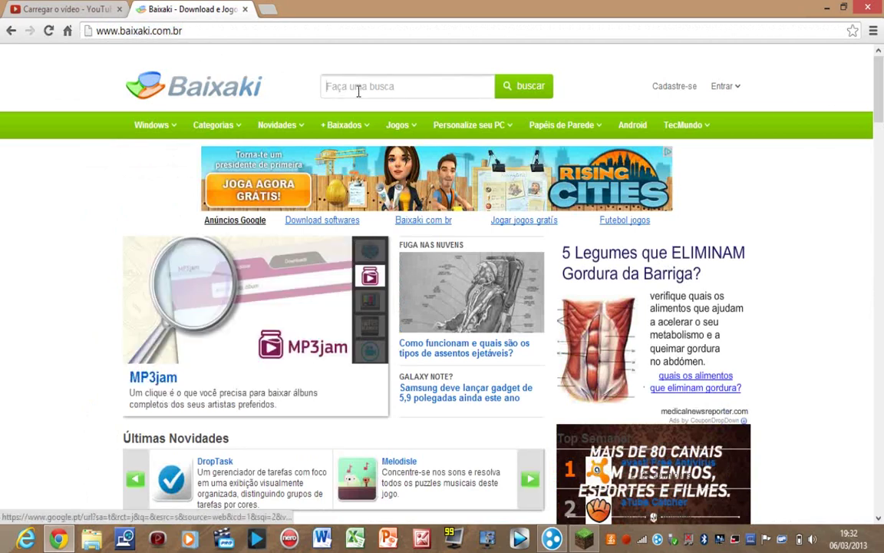
pyautogui.write('hamachi')
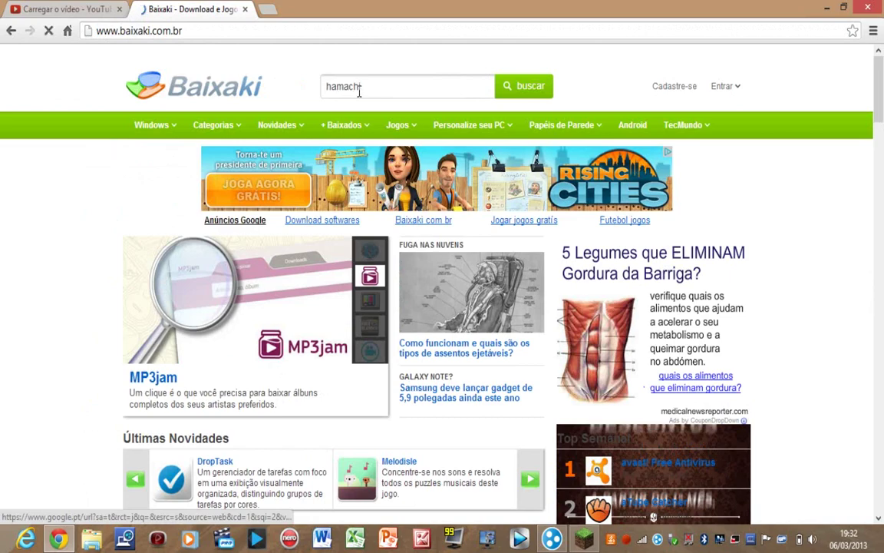
pyautogui.press('Return')
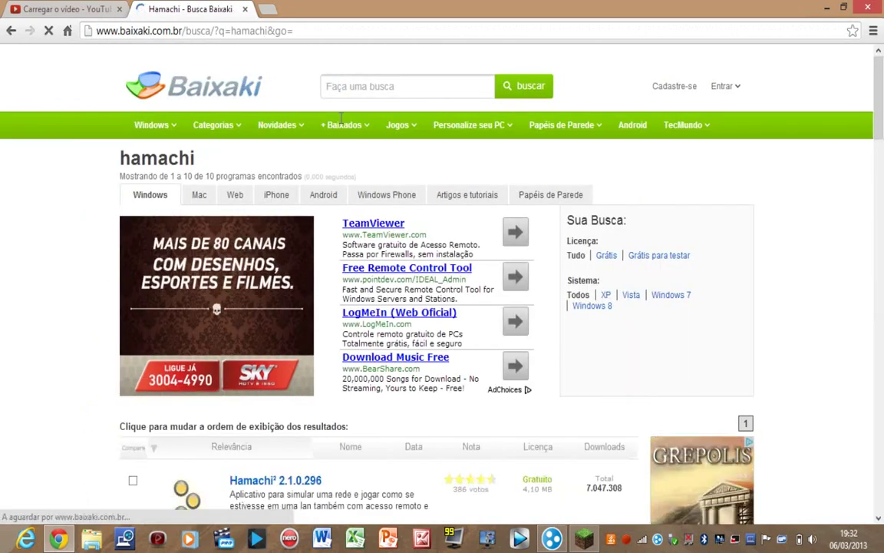
# - Find Hamachi² 2.1.0.296 among the Baixaki search results and open its download page
pyautogui.scroll(-4, 357, 142)
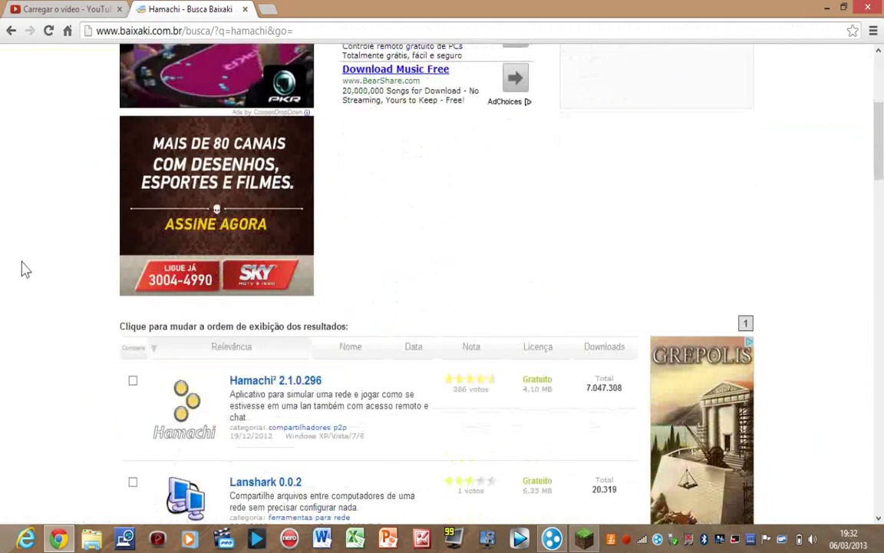
pyautogui.scroll(-5, 31, 264)
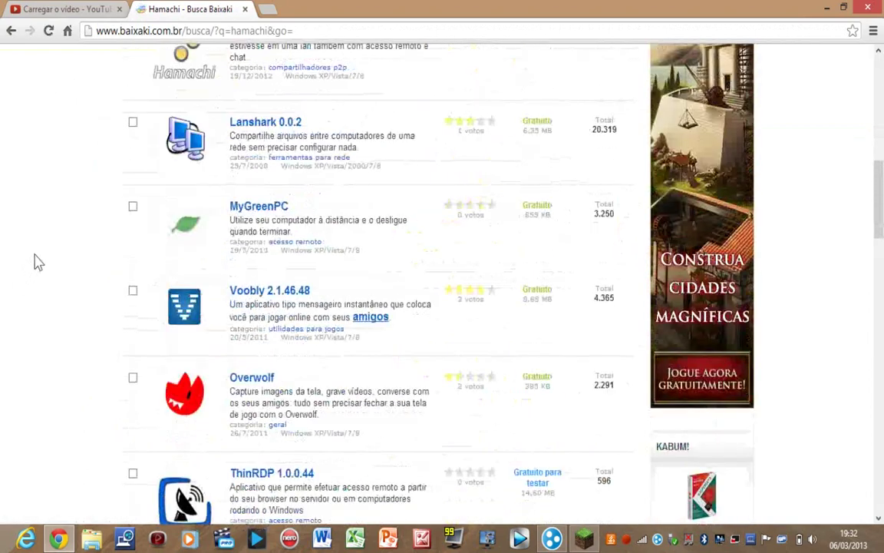
pyautogui.scroll(1, 34, 261)
pyautogui.scroll(-4, 38, 257)
pyautogui.scroll(9, 43, 253)
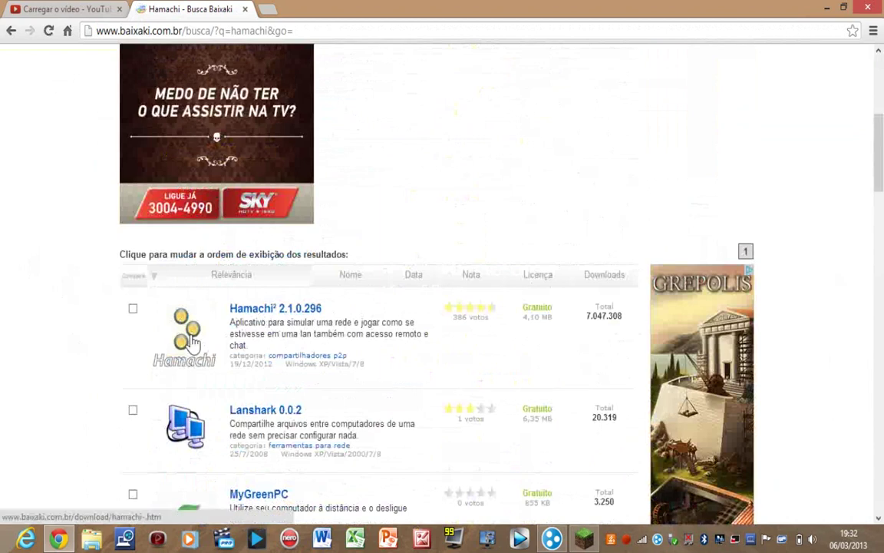
pyautogui.moveTo(86, 308); pyautogui.dragTo(43, 332)
pyautogui.moveTo(98, 336); pyautogui.dragTo(585, 366)
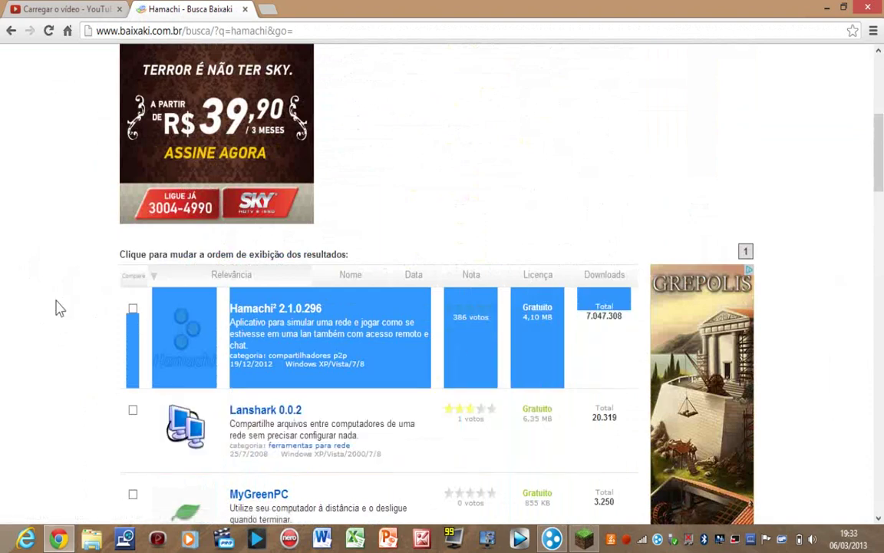
pyautogui.click(22, 345)
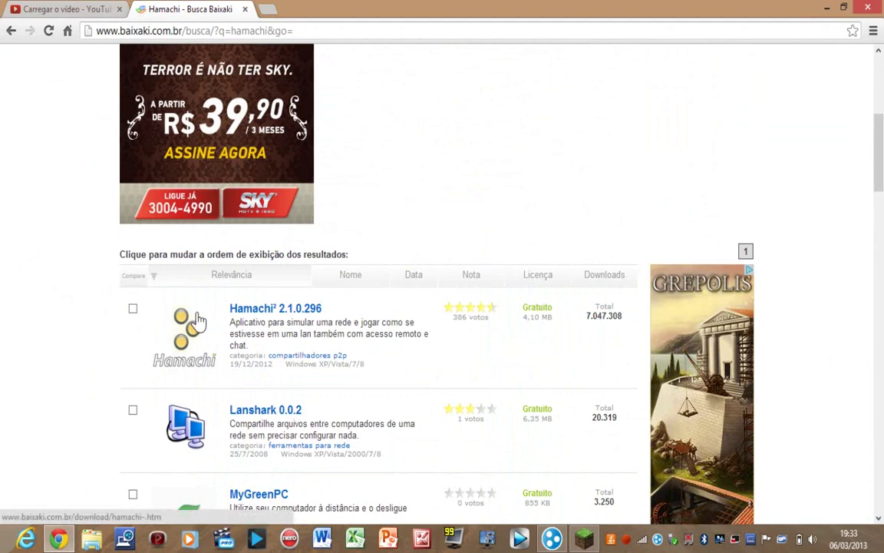
pyautogui.click(214, 334)
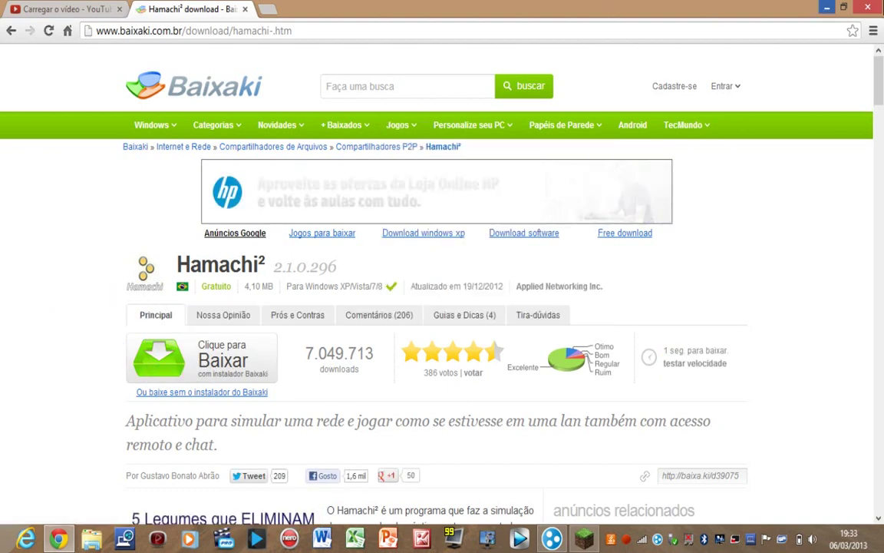
# - Close the Hamachi page, save the third thumbnail for the uploaded YouTube video, and close the browser
pyautogui.click(244, 10)
pyautogui.scroll(-3, 146, 407)
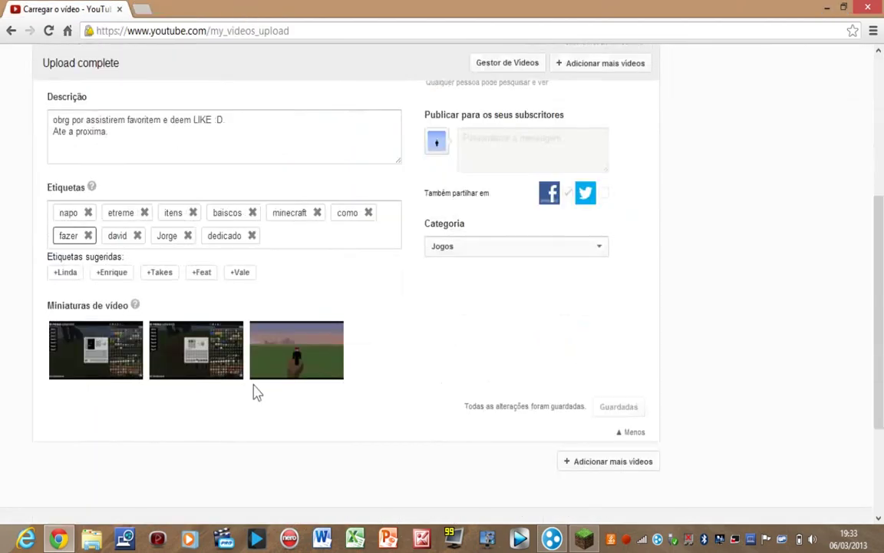
pyautogui.click(299, 358)
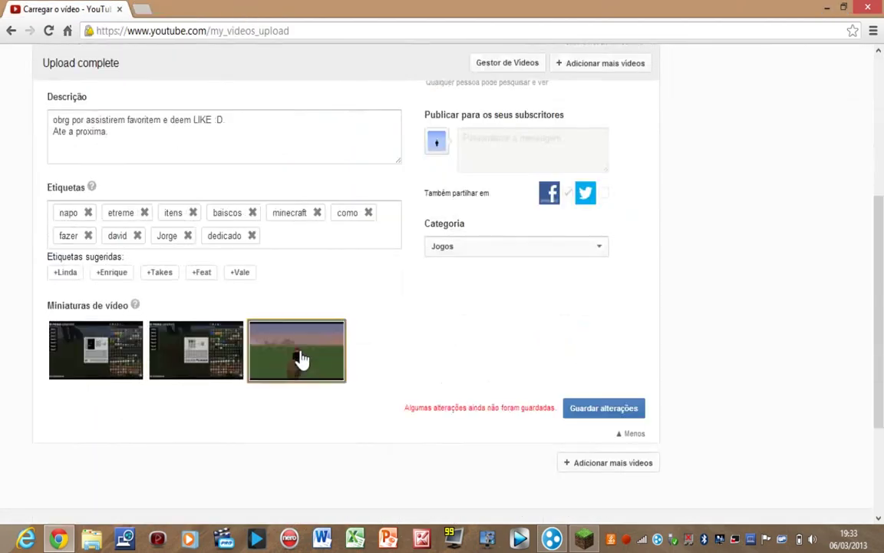
pyautogui.click(583, 409)
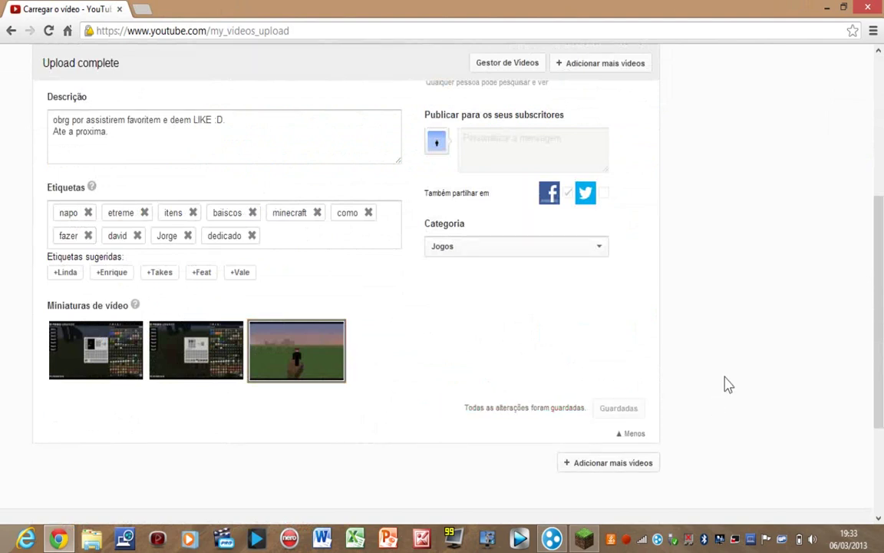
pyautogui.click(868, 6)
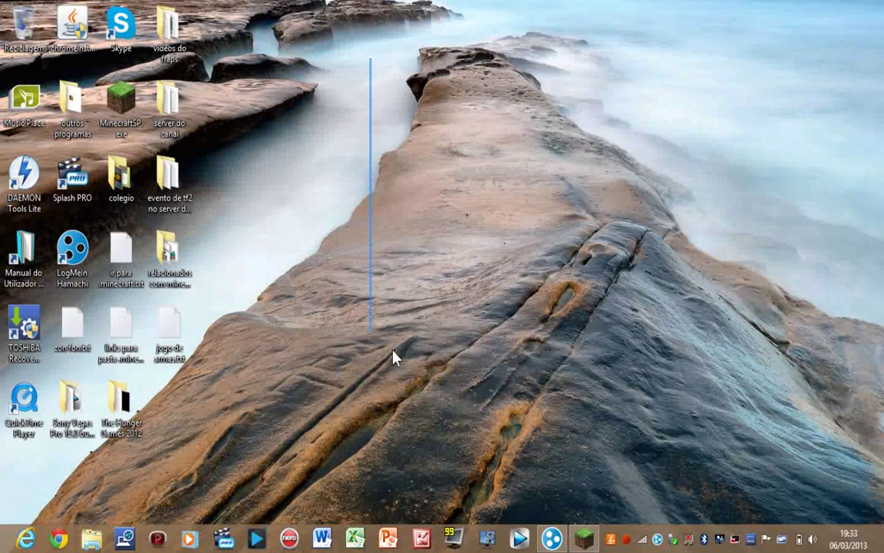
pyautogui.moveTo(307, 167); pyautogui.dragTo(515, 335)
pyautogui.moveTo(473, 153); pyautogui.dragTo(634, 394)
pyautogui.moveTo(516, 157); pyautogui.dragTo(402, 302)
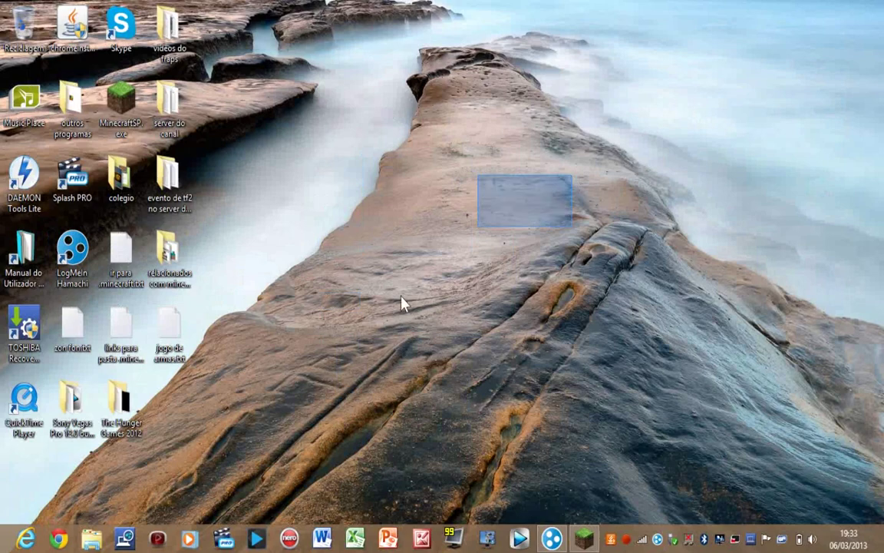
# - Open the setup folder inside the Sony Vegas Pro 12.0 folder on the desktop
pyautogui.doubleClick(68, 408)
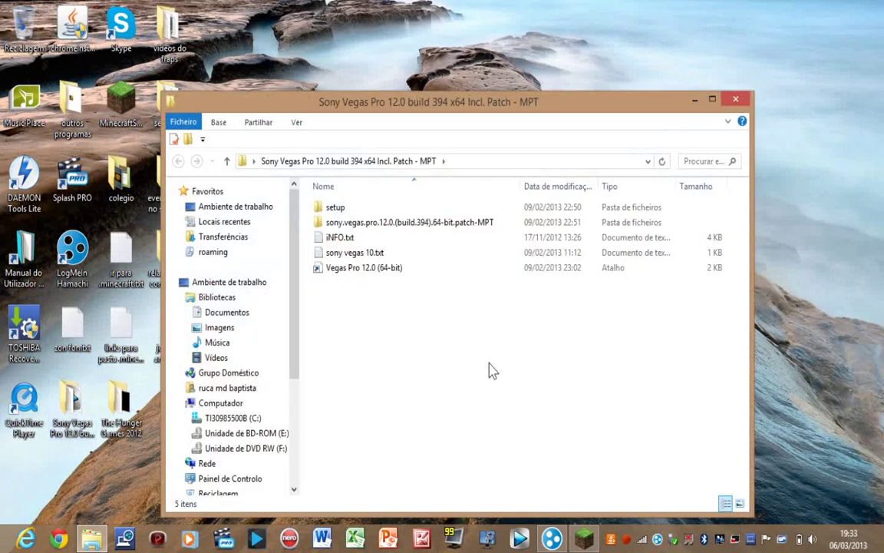
pyautogui.moveTo(441, 327); pyautogui.dragTo(466, 328)
pyautogui.doubleClick(321, 206)
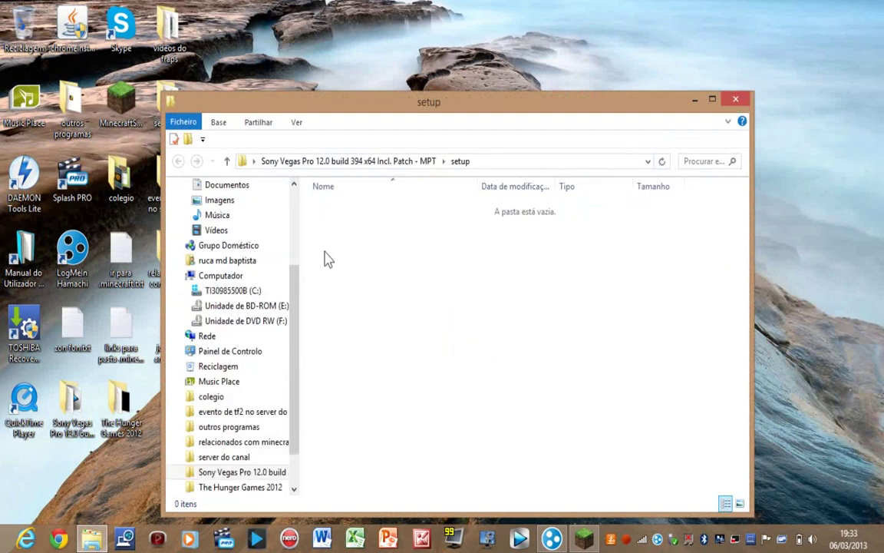
pyautogui.moveTo(329, 238); pyautogui.dragTo(538, 222)
pyautogui.click(537, 343)
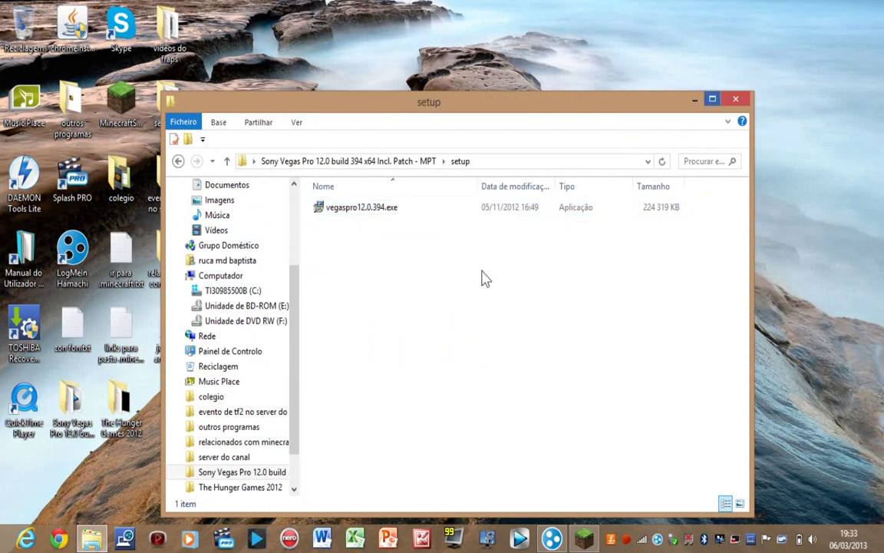
# - Try several icon sizes for vegaspro12.0.394.exe in the setup folder and close the folder window
pyautogui.moveTo(481, 299); pyautogui.dragTo(391, 292)
pyautogui.hotkey('ctrl', 'shift', '5')
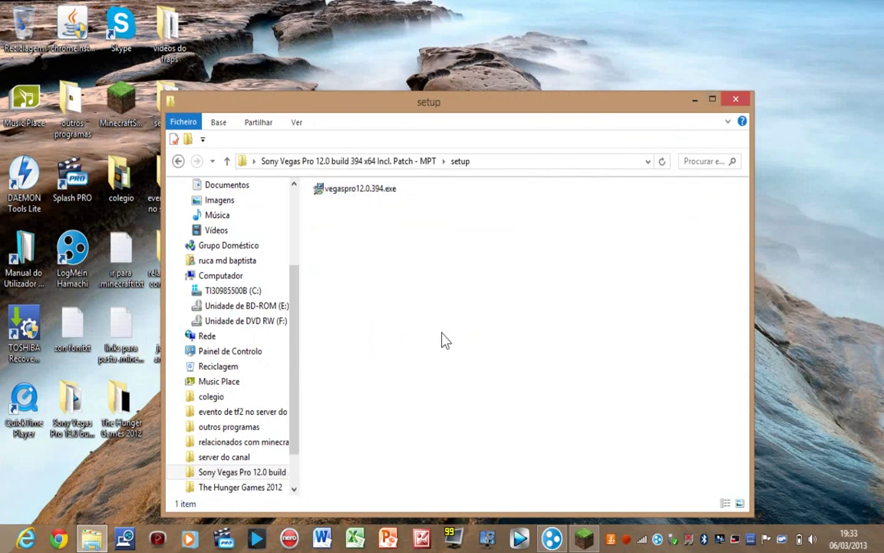
pyautogui.keyDown('ctrl'); pyautogui.scroll(1, 405, 301); pyautogui.keyUp('ctrl')
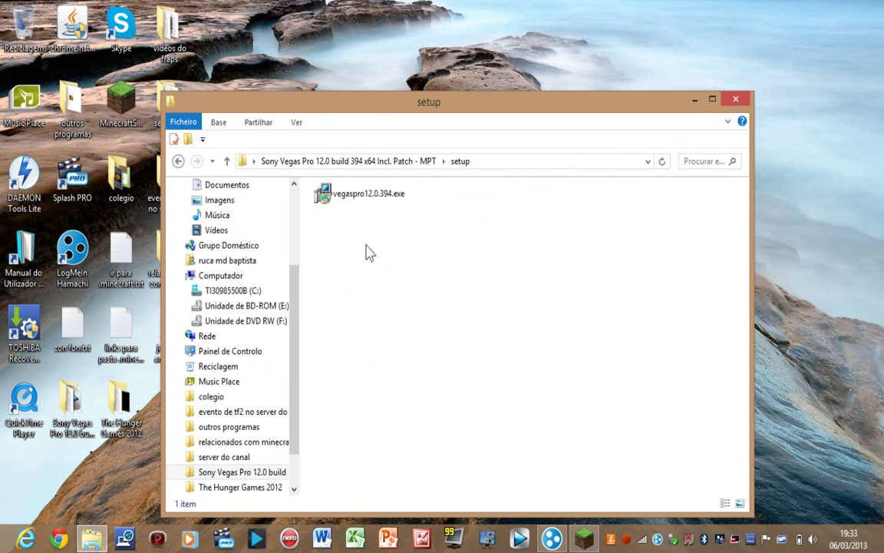
pyautogui.keyDown('ctrl'); pyautogui.scroll(3, 367, 252); pyautogui.keyUp('ctrl')
pyautogui.keyDown('ctrl'); pyautogui.scroll(-3, 367, 253); pyautogui.keyUp('ctrl')
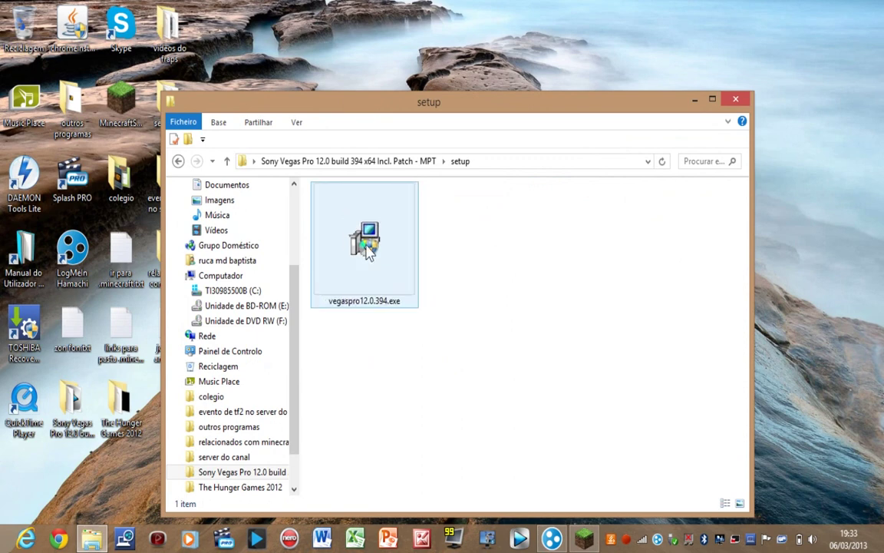
pyautogui.keyDown('ctrl'); pyautogui.scroll(-2, 367, 252); pyautogui.keyUp('ctrl')
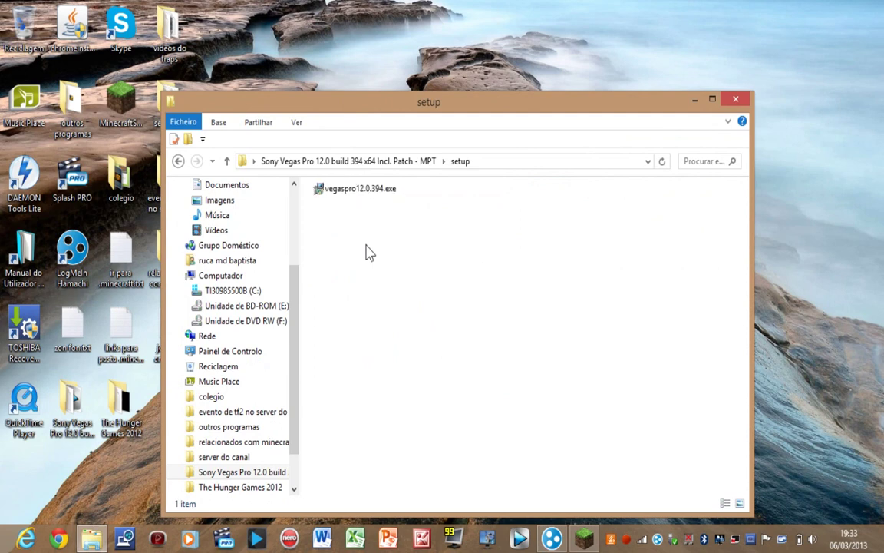
pyautogui.keyDown('ctrl'); pyautogui.scroll(1, 367, 252); pyautogui.keyUp('ctrl')
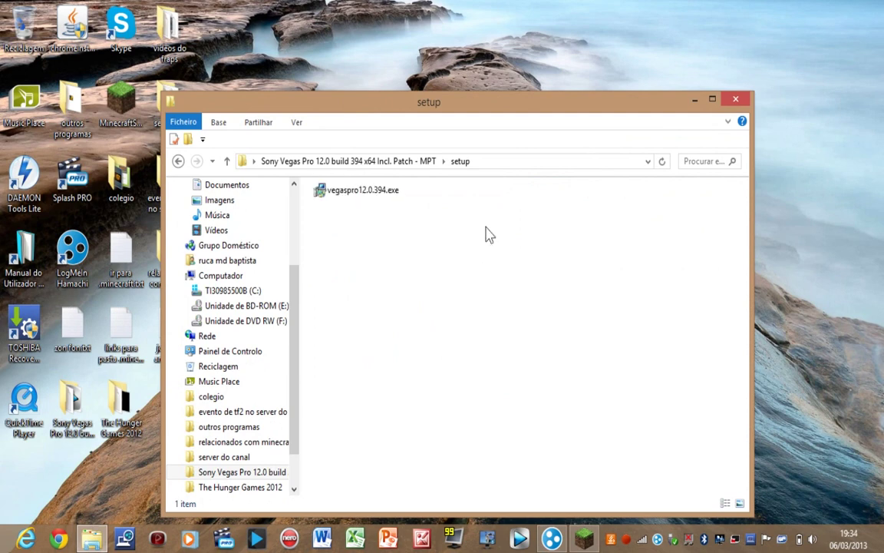
pyautogui.click(740, 106)
pyautogui.moveTo(740, 100); pyautogui.dragTo(263, 465)
pyautogui.moveTo(330, 415); pyautogui.dragTo(540, 172)
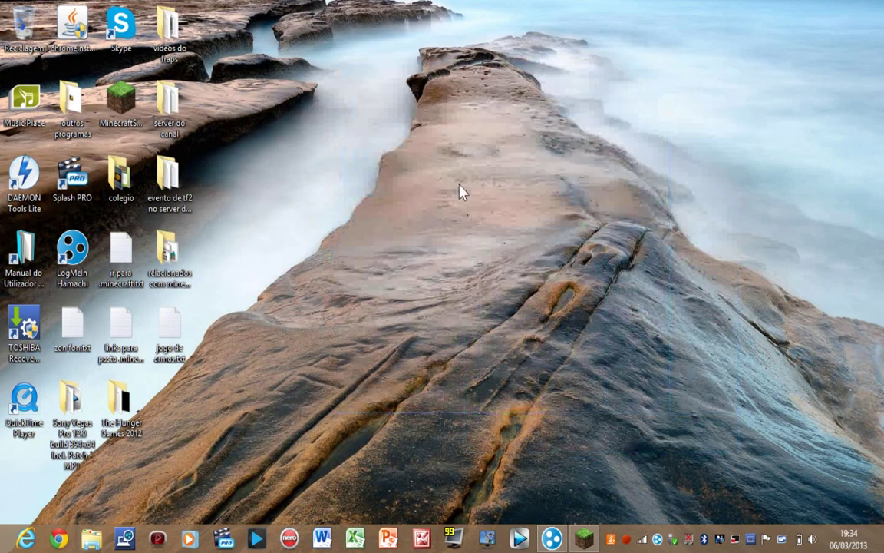
pyautogui.rightClick(269, 218)
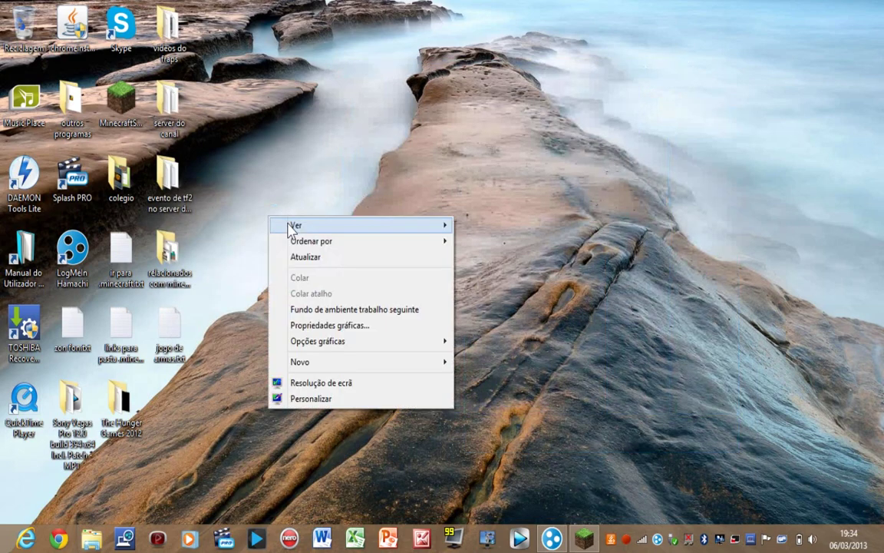
pyautogui.moveTo(310, 228)
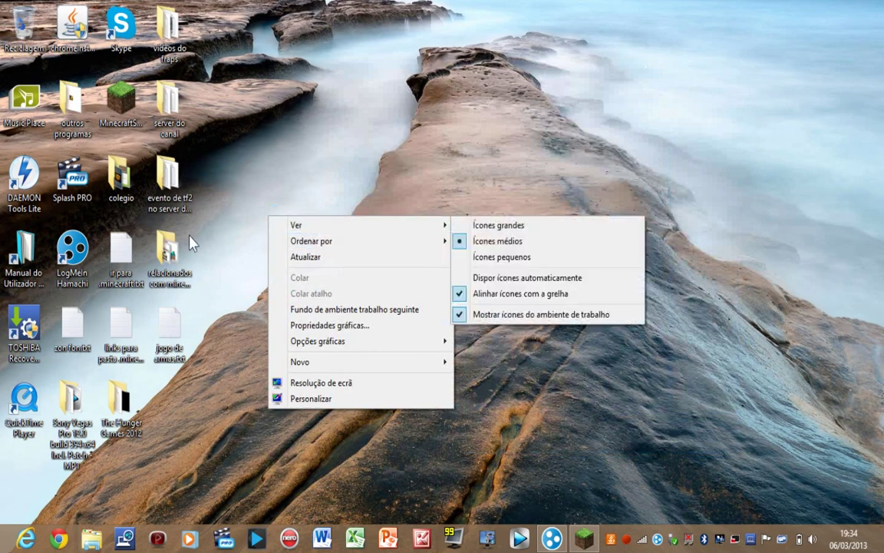
pyautogui.click(187, 249)
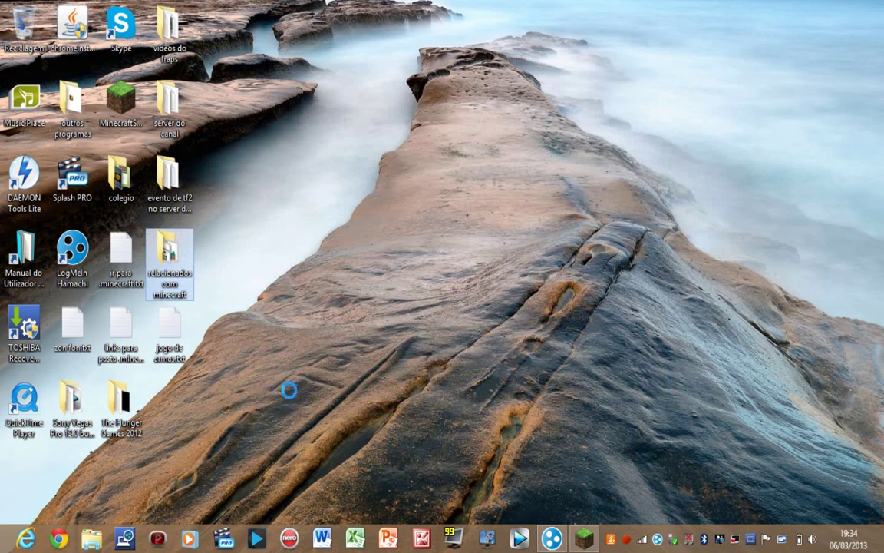
pyautogui.click(338, 188)
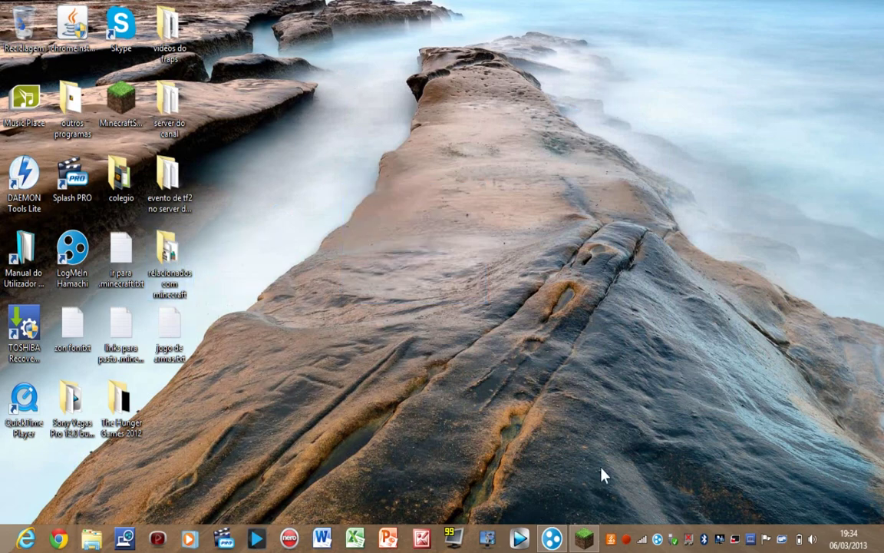
pyautogui.moveTo(671, 4); pyautogui.dragTo(400, 231)
# - Open LogMeIn Hamachi from the desktop, check the copy options for its IP address, and dismiss them
pyautogui.click(75, 263)
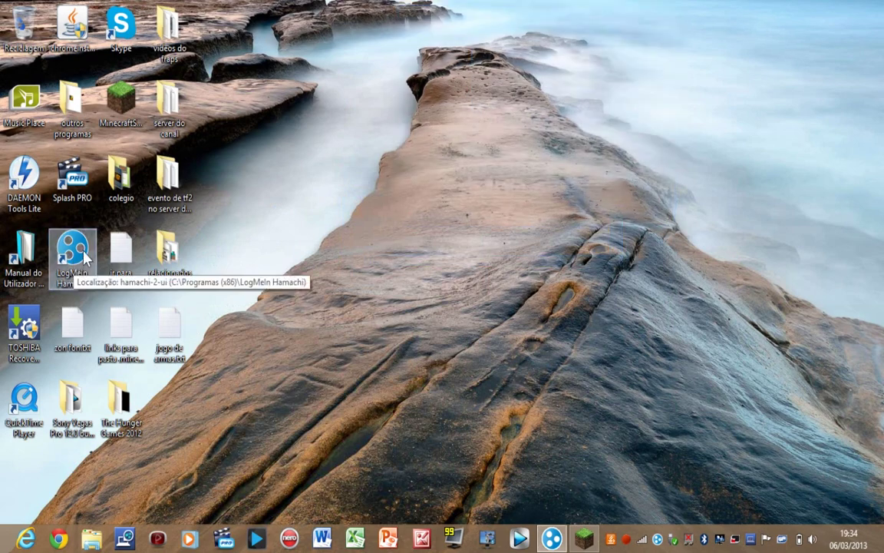
pyautogui.doubleClick(78, 264)
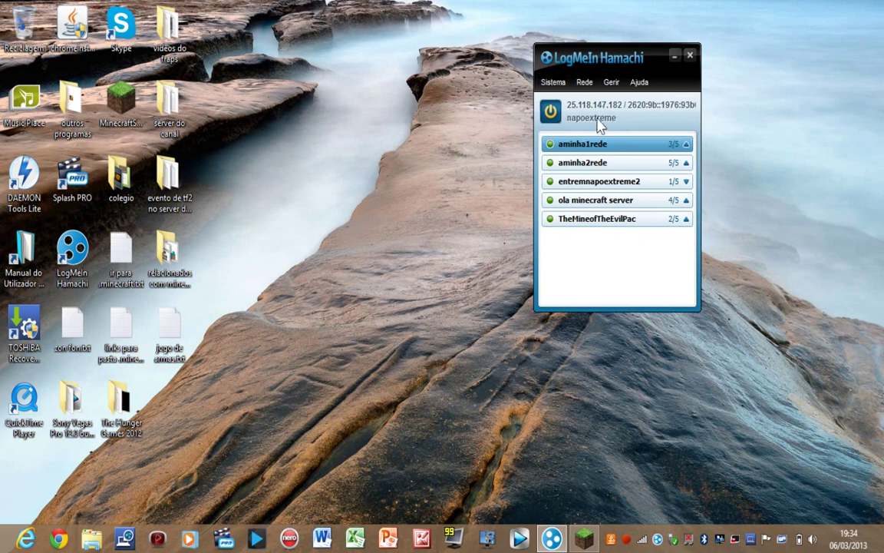
pyautogui.click(568, 107)
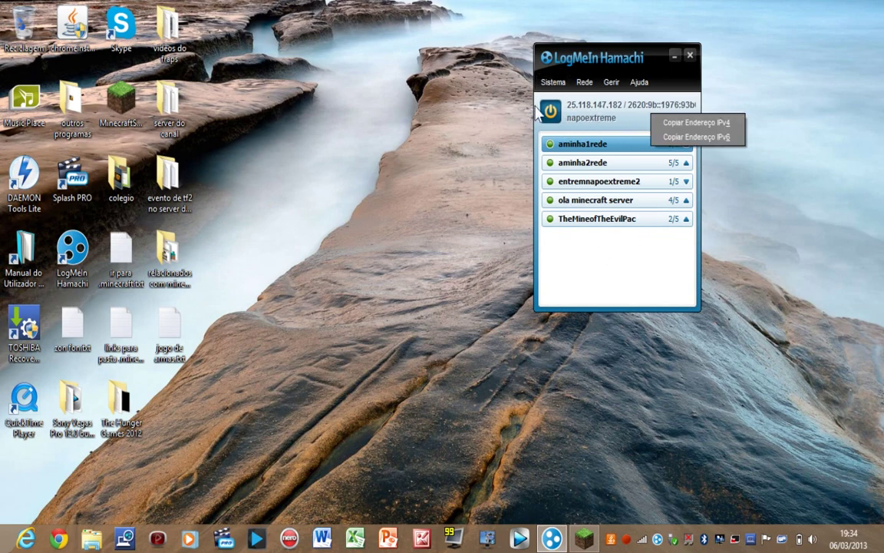
pyautogui.click(764, 125)
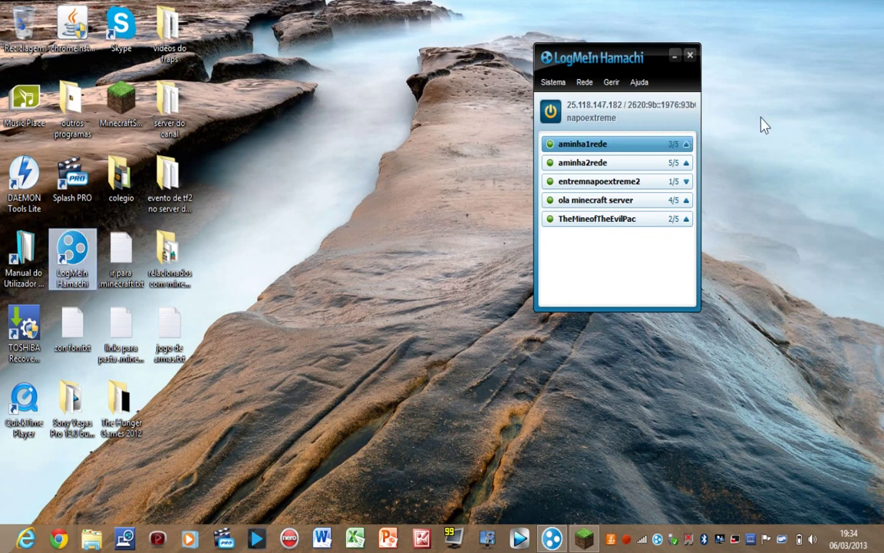
# - Open the Hamachi preferences and point out the client name in the status information
pyautogui.click(554, 81)
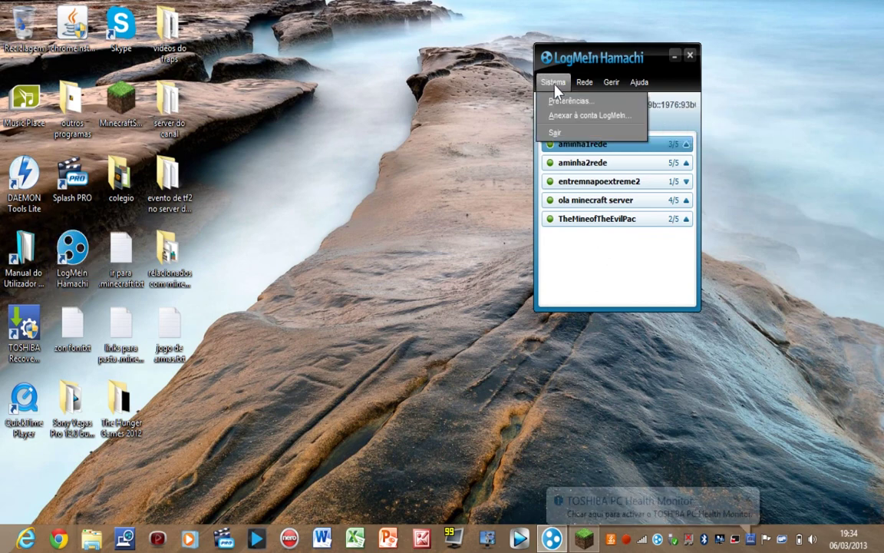
pyautogui.moveTo(584, 82)
pyautogui.click(554, 81)
pyautogui.click(553, 82)
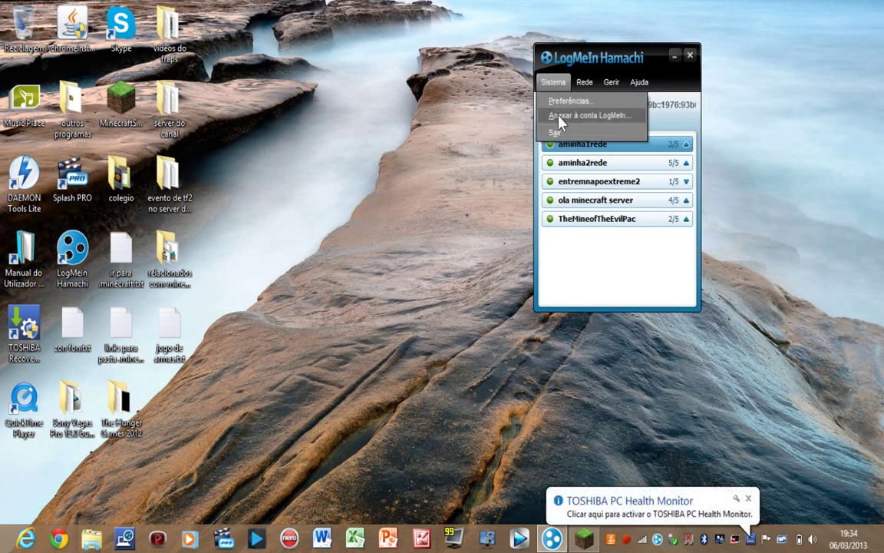
pyautogui.click(556, 102)
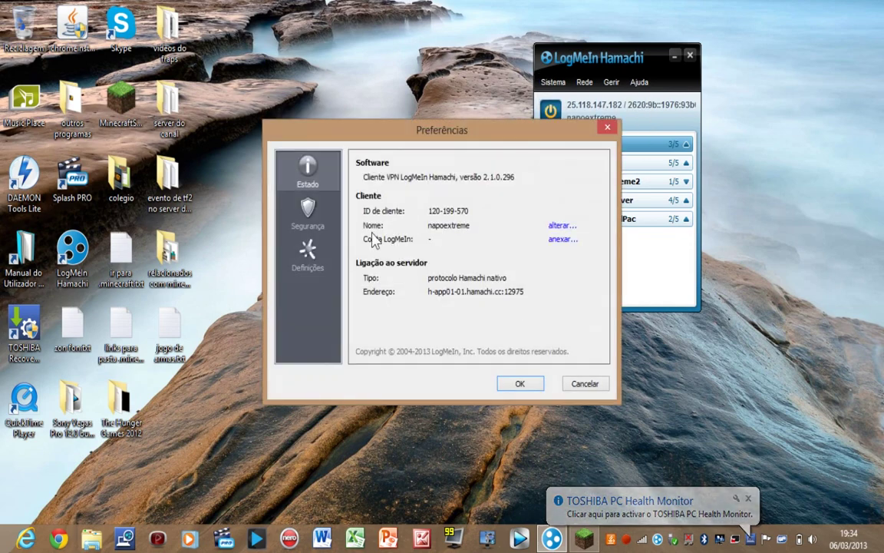
pyautogui.doubleClick(394, 225)
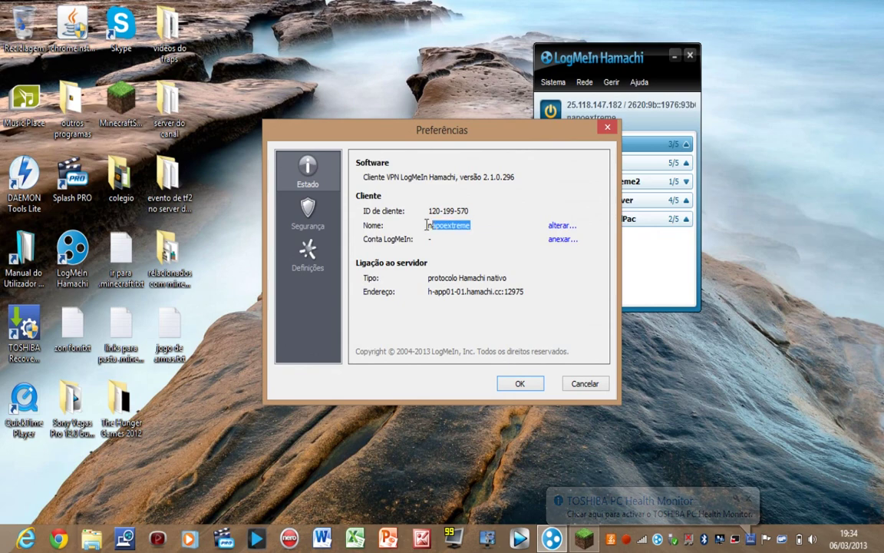
pyautogui.click(536, 215)
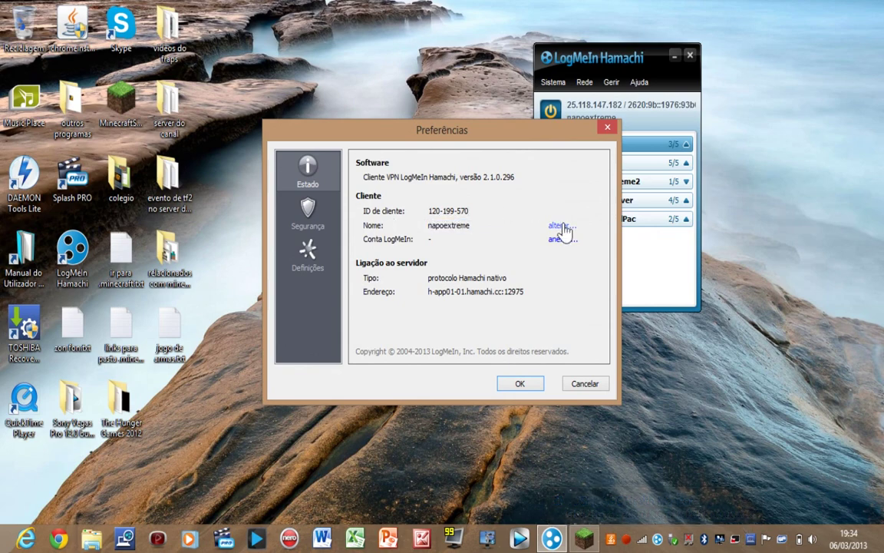
# - Copy the current client name into the new name field, apply the change, and confirm the preferences
pyautogui.click(561, 227)
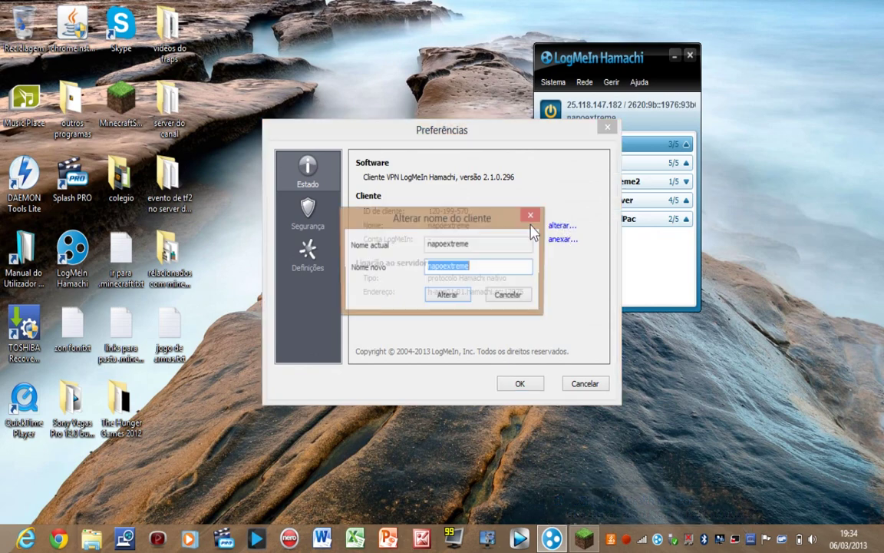
pyautogui.moveTo(495, 244); pyautogui.dragTo(423, 247)
pyautogui.hotkey('ctrl', 'c')
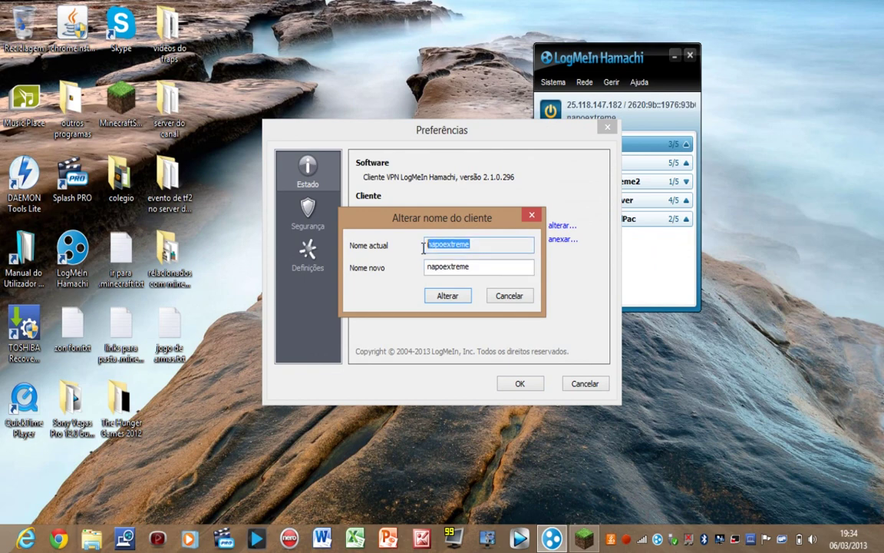
pyautogui.moveTo(491, 271); pyautogui.dragTo(354, 284)
pyautogui.hotkey('ctrl', 'v')
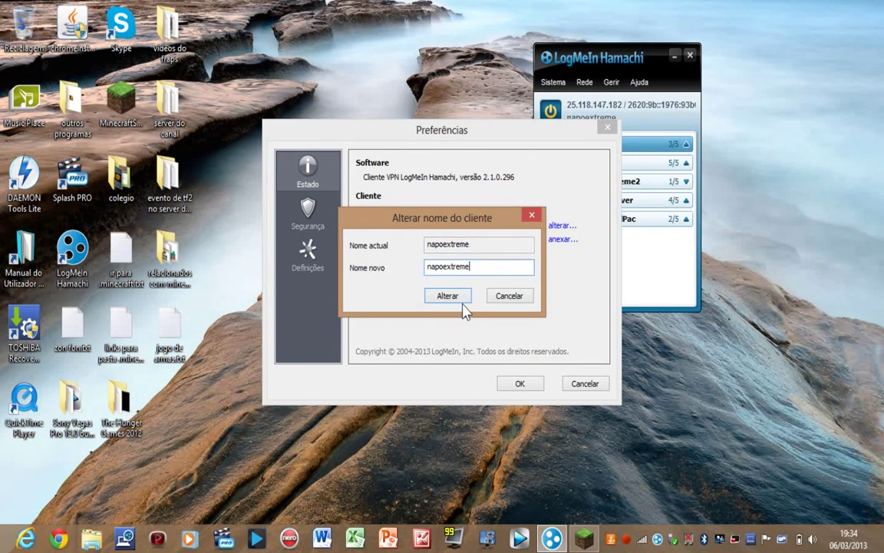
pyautogui.click(451, 301)
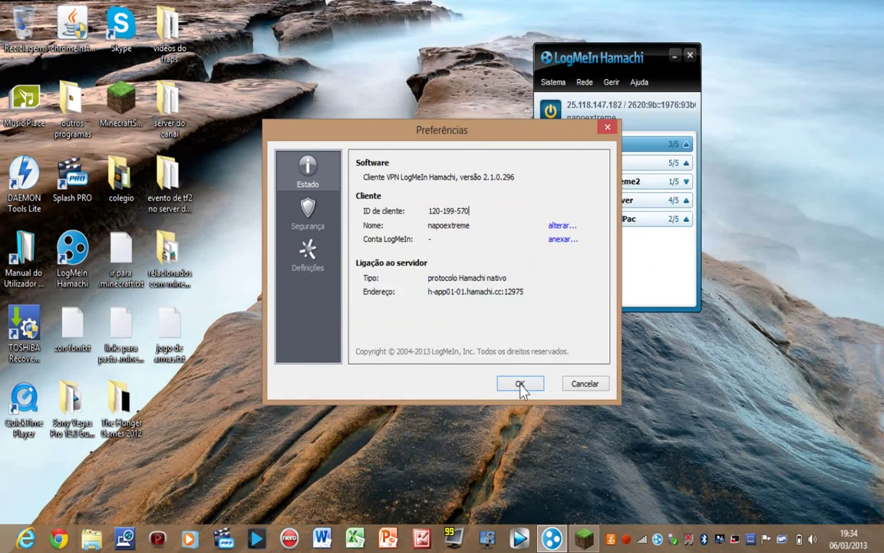
pyautogui.click(520, 384)
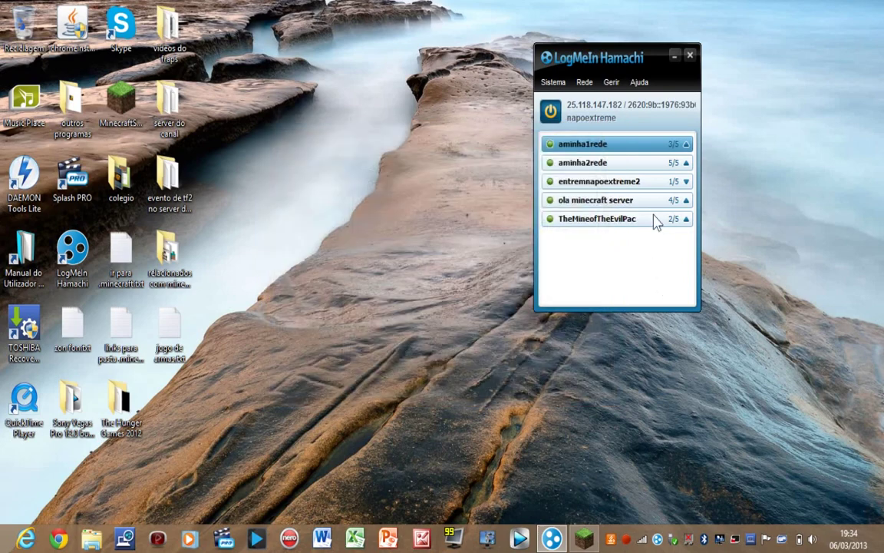
# - Try to join the existing network entremnapoextreme2 with its network password, and close the join dialog
pyautogui.click(586, 82)
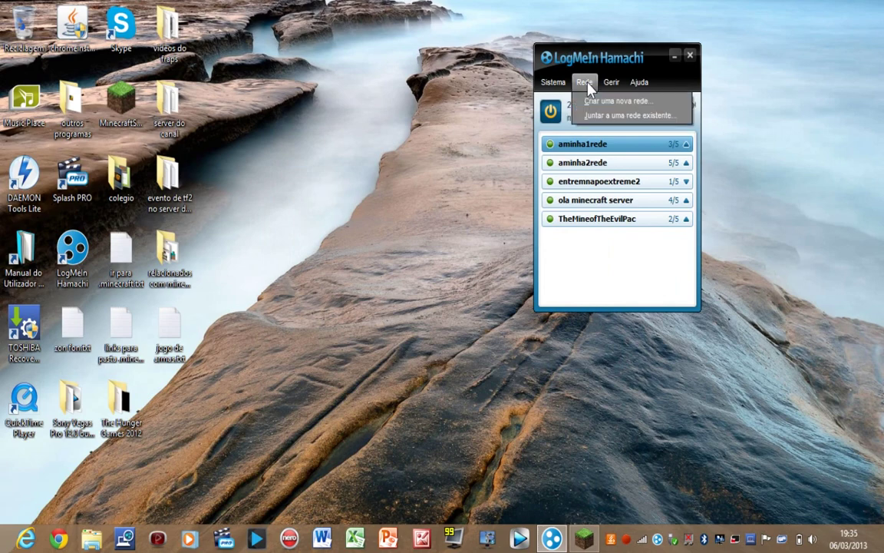
pyautogui.click(614, 117)
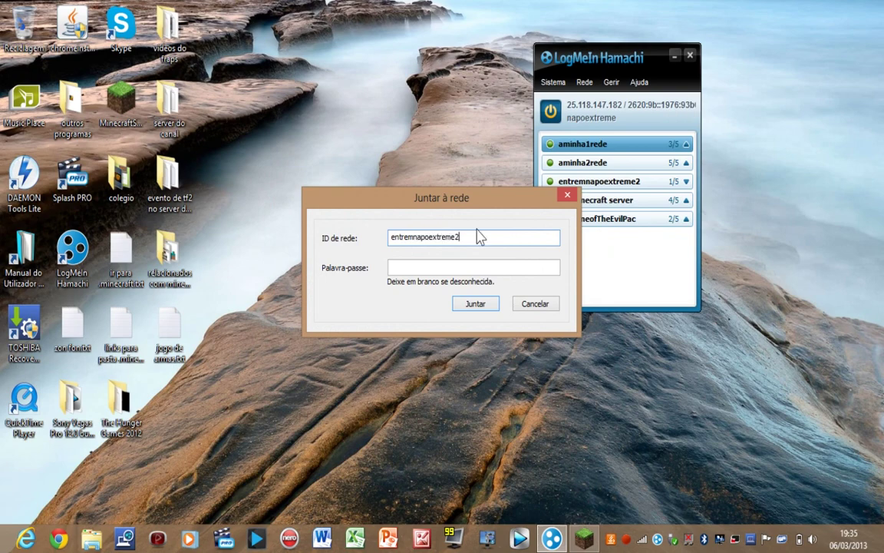
pyautogui.write('a')
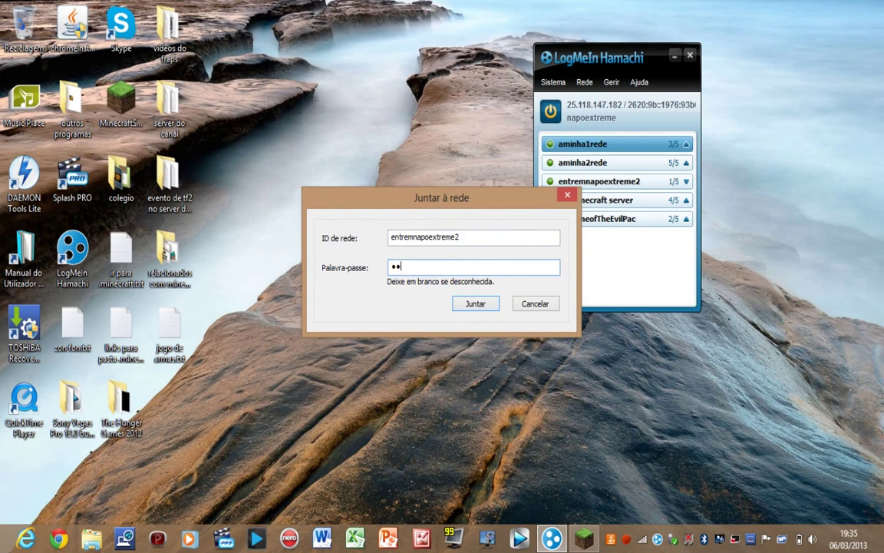
pyautogui.click(474, 305)
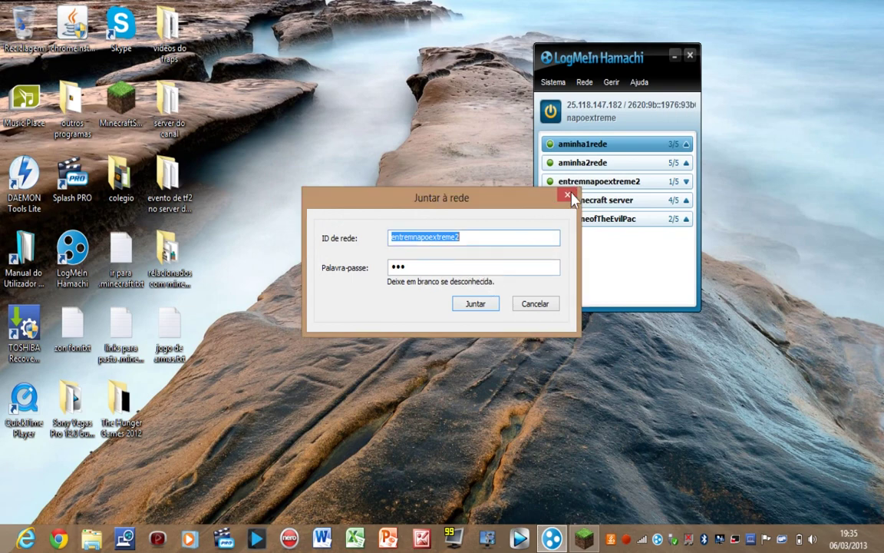
pyautogui.click(567, 195)
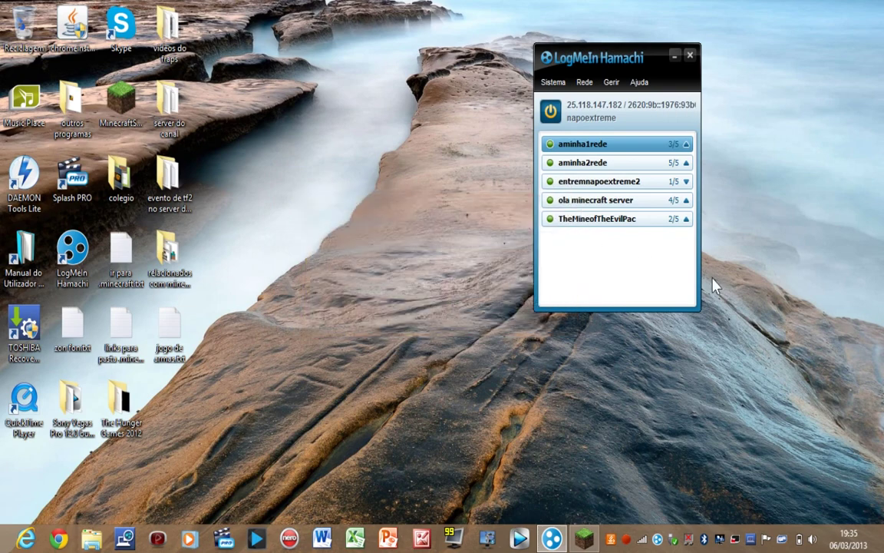
# - Examine the member lists of the networks entremnapoextreme2 and TheMineofTheEvilPac, and collapse them
pyautogui.click(624, 220)
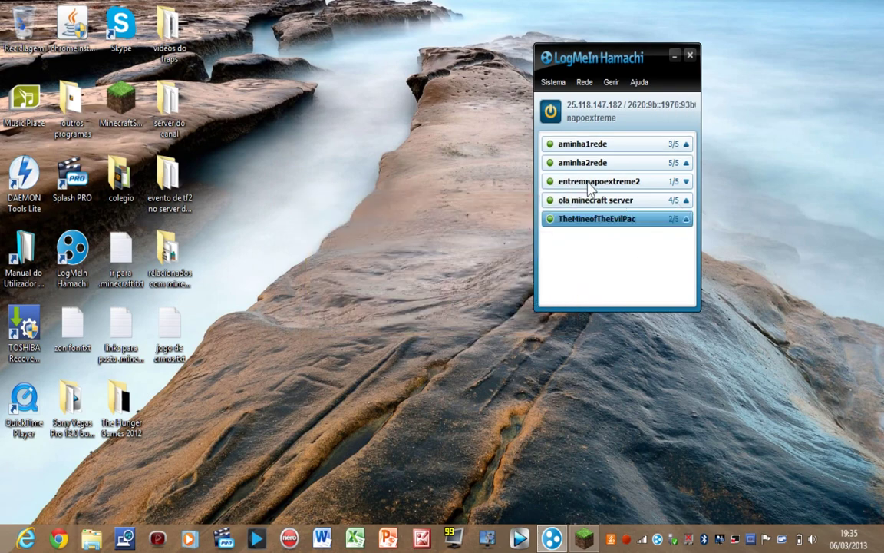
pyautogui.click(591, 188)
pyautogui.click(686, 182)
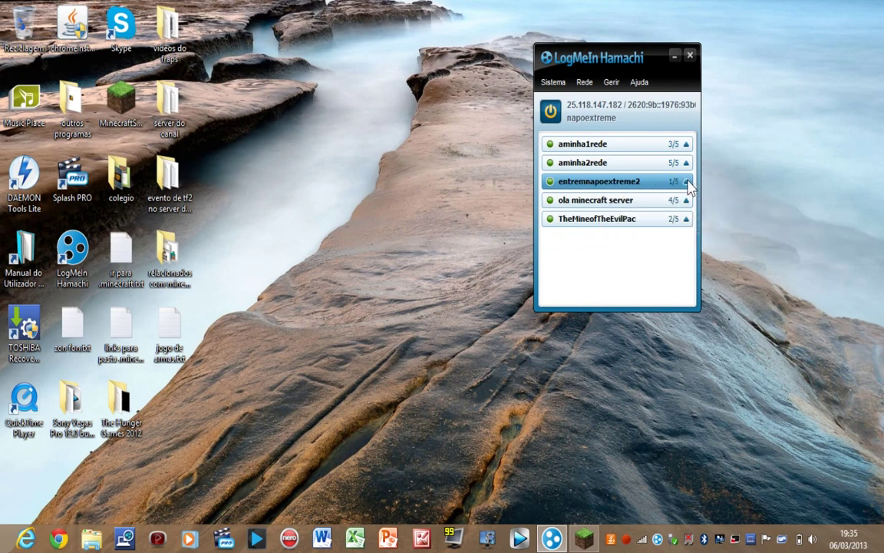
pyautogui.click(686, 183)
pyautogui.moveTo(645, 192)
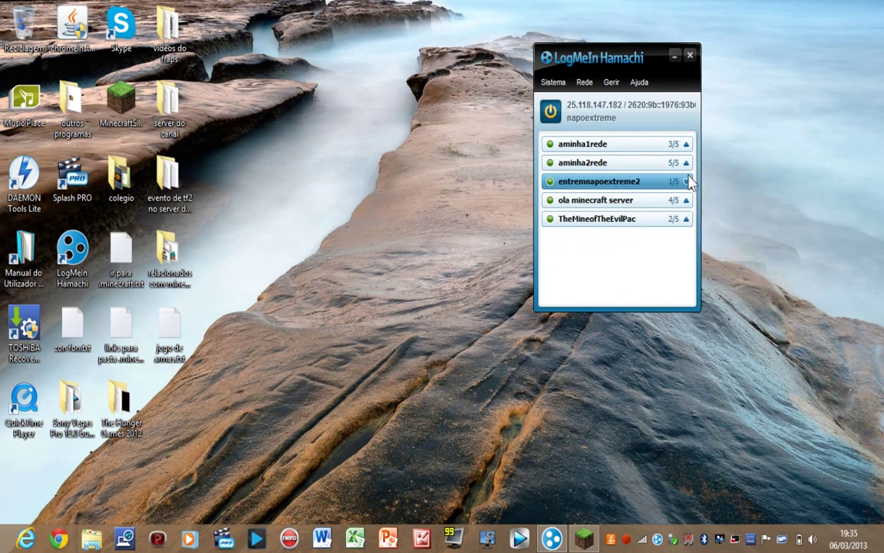
pyautogui.click(687, 220)
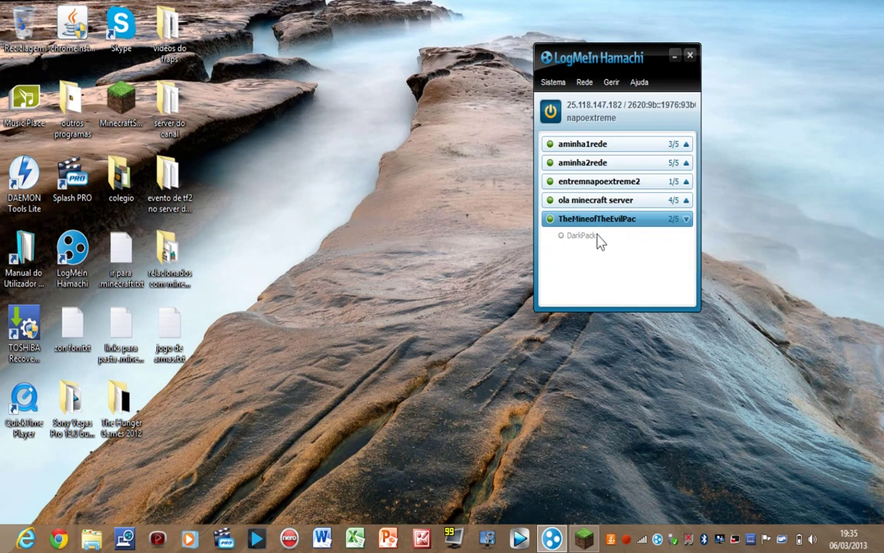
pyautogui.click(689, 220)
# - Expand the network aminha2rede and check each of its members in turn
pyautogui.click(687, 164)
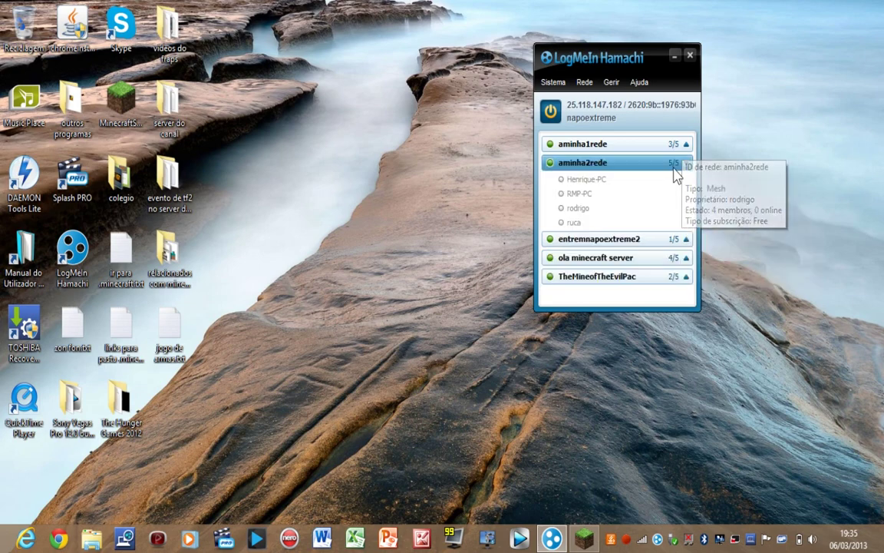
pyautogui.click(568, 181)
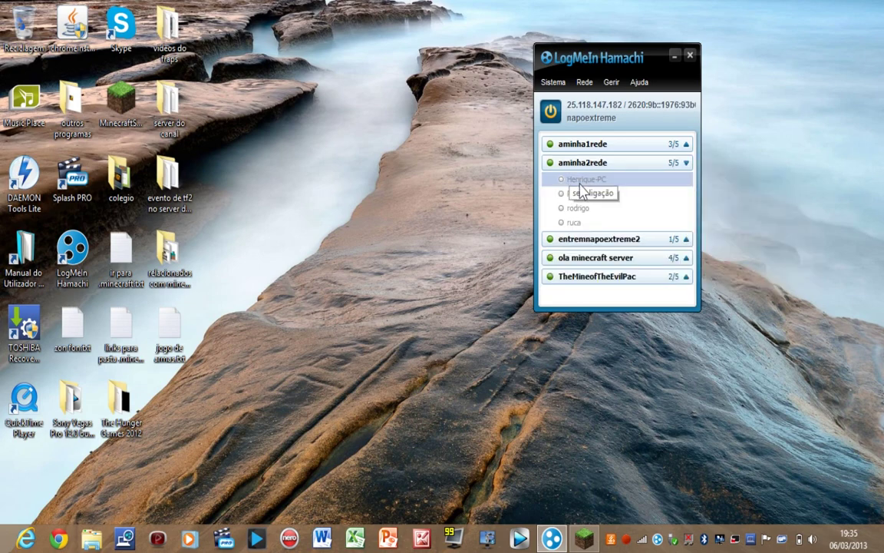
pyautogui.click(572, 196)
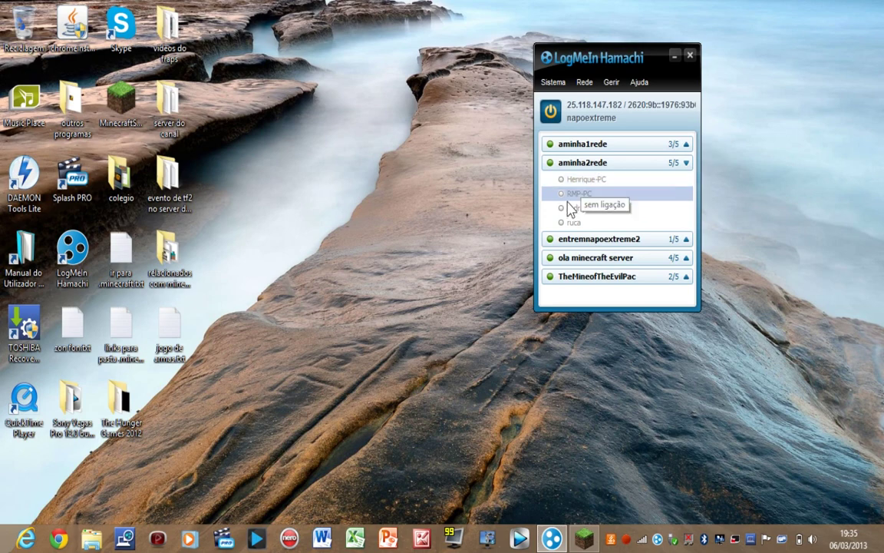
pyautogui.click(572, 208)
pyautogui.click(573, 222)
# - Open a chat with the first member of aminha2rede, send the message "ola", and close the chat window
pyautogui.click(570, 179)
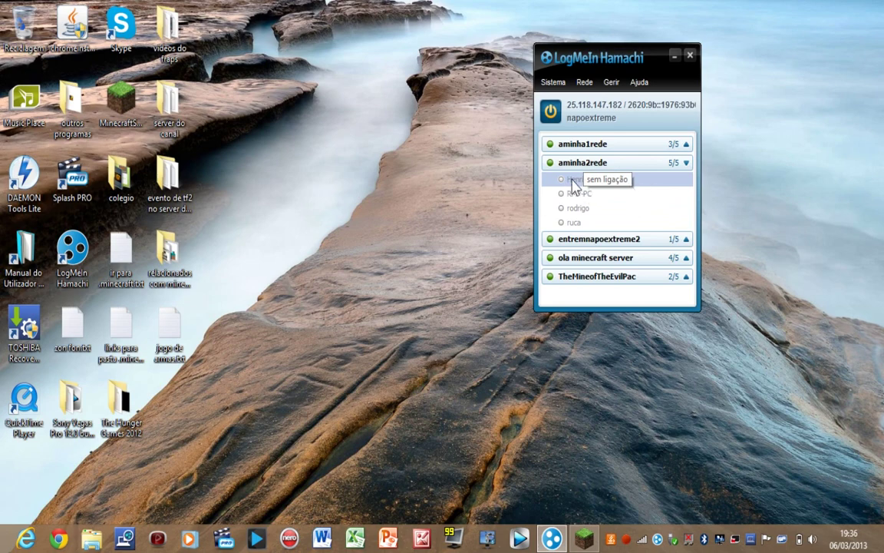
pyautogui.rightClick(573, 188)
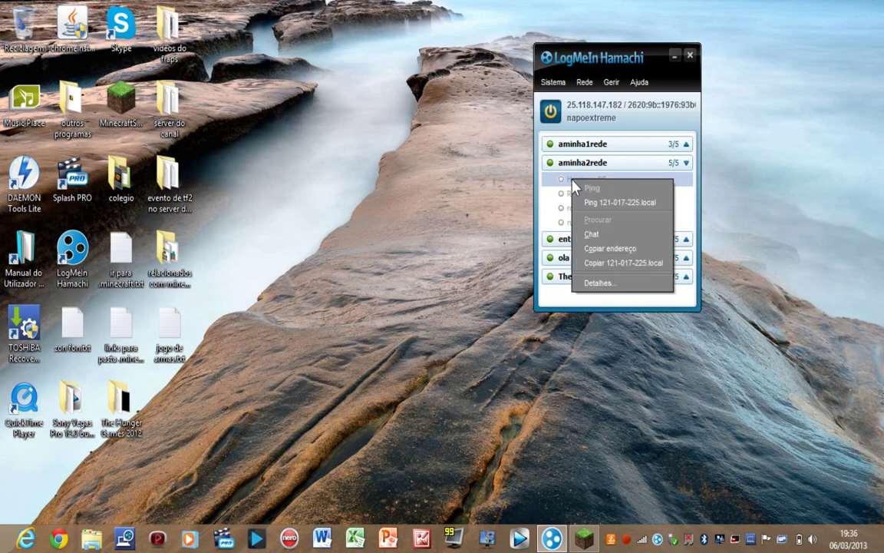
pyautogui.click(606, 238)
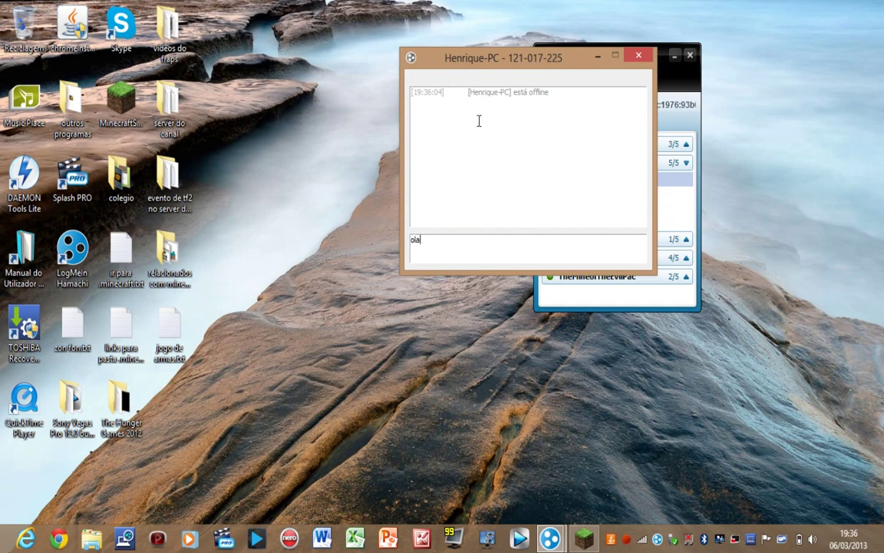
pyautogui.write('ola')
pyautogui.press('Return')
pyautogui.click(642, 58)
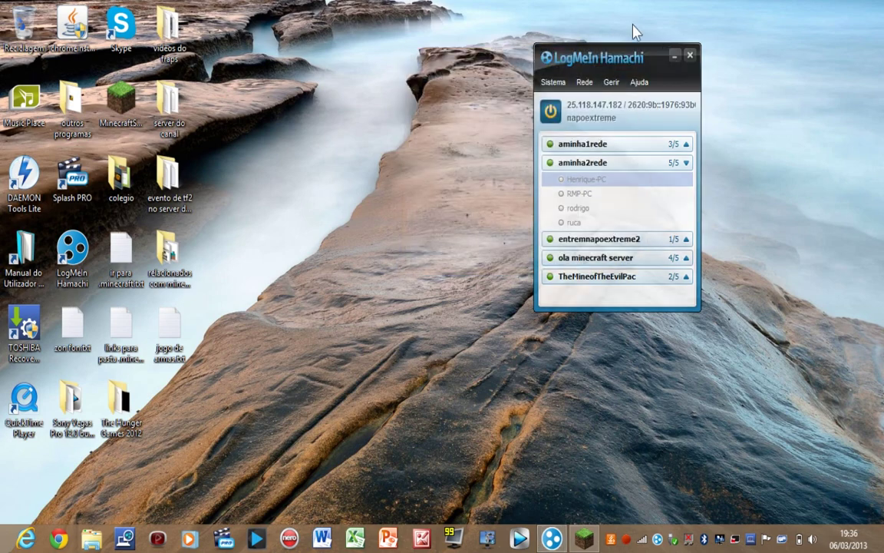
# - Close and reopen the Hamachi window, check the member list of aminha2rede again, collapse it, and close the window
pyautogui.click(690, 55)
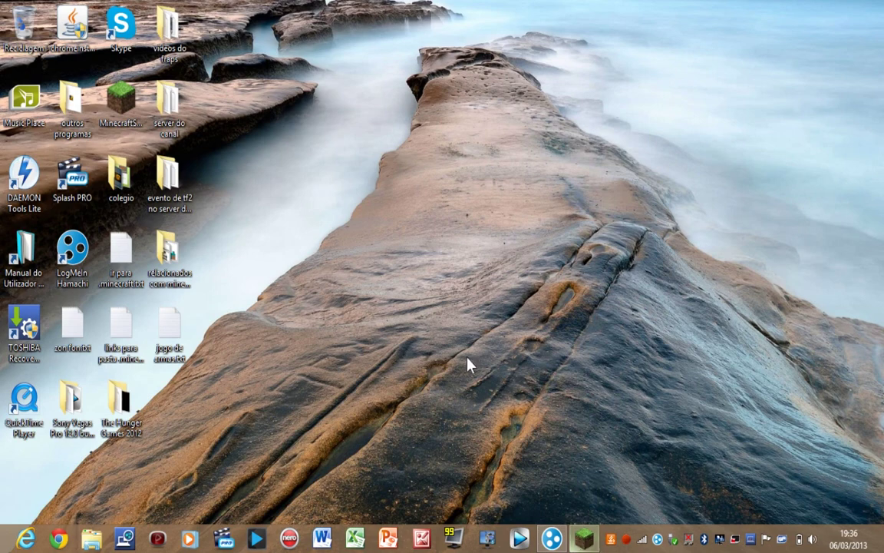
pyautogui.click(551, 540)
pyautogui.click(686, 163)
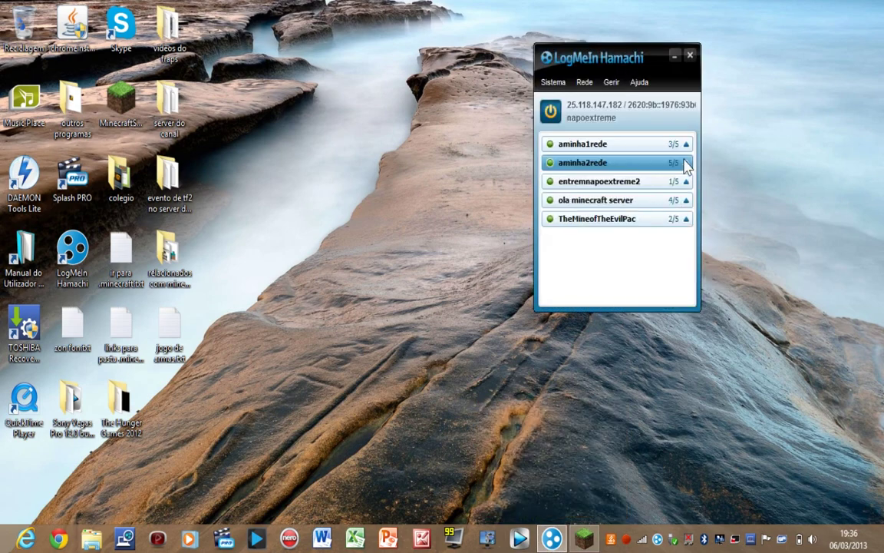
pyautogui.click(685, 162)
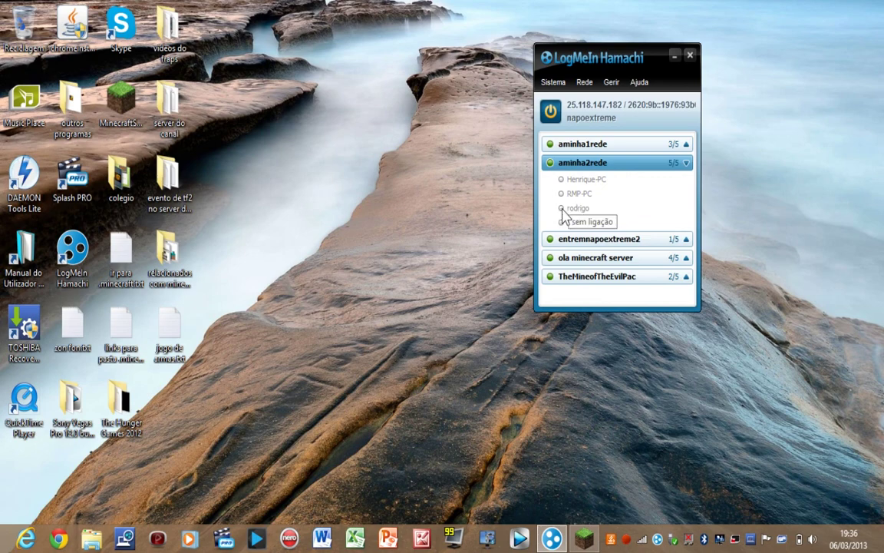
pyautogui.click(686, 163)
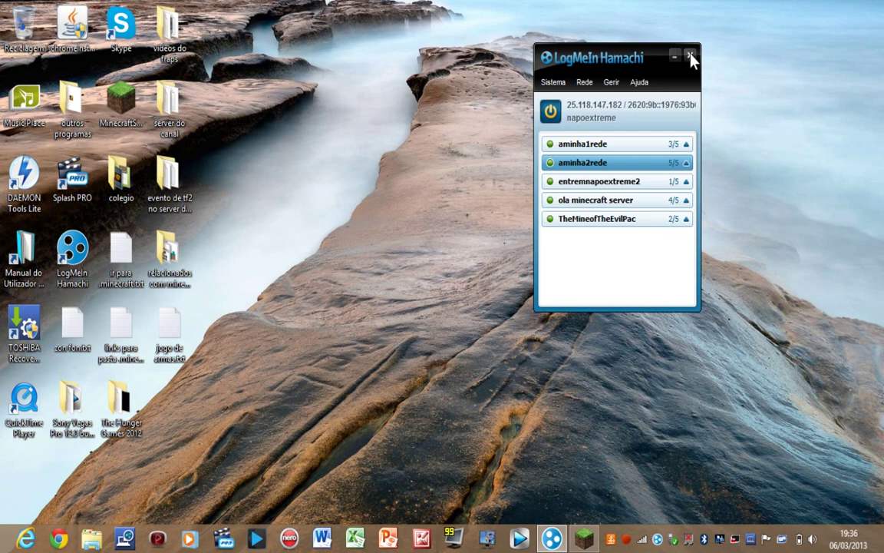
pyautogui.click(691, 56)
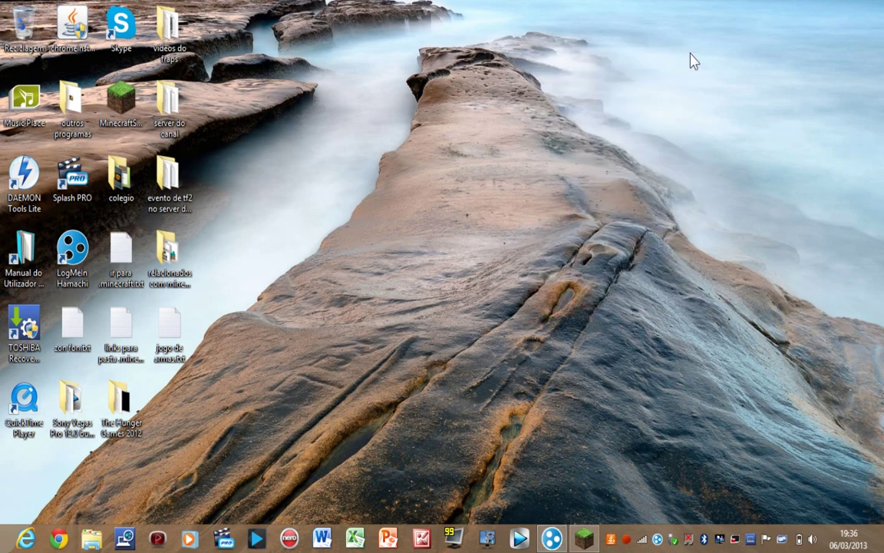
# - Switch to the Minecraft window, move it sideways, and briefly show the Hamachi window over it before hiding Hamachi again
pyautogui.click(595, 539)
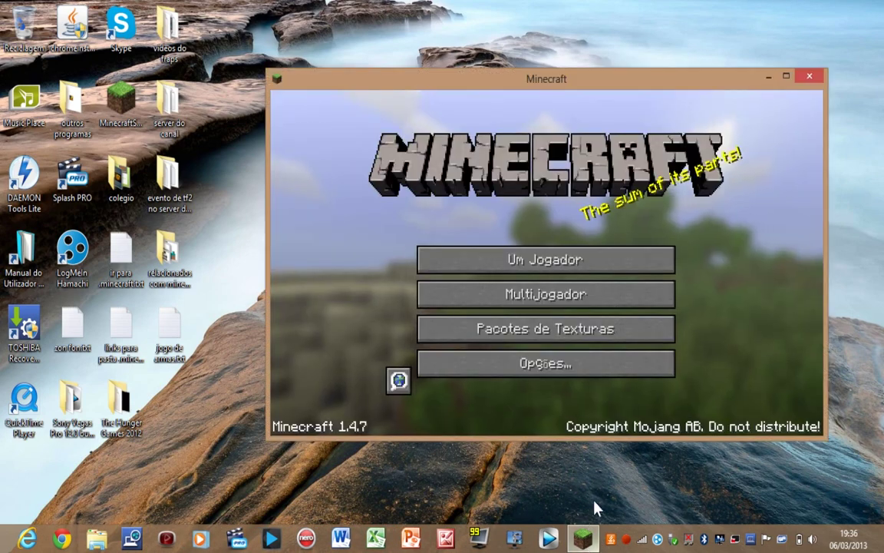
pyautogui.moveTo(678, 82); pyautogui.dragTo(609, 81)
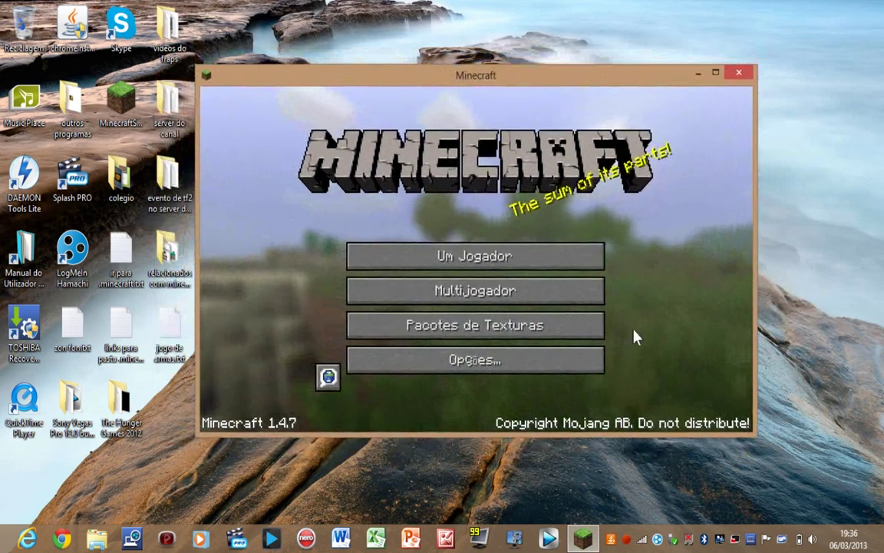
pyautogui.click(643, 536)
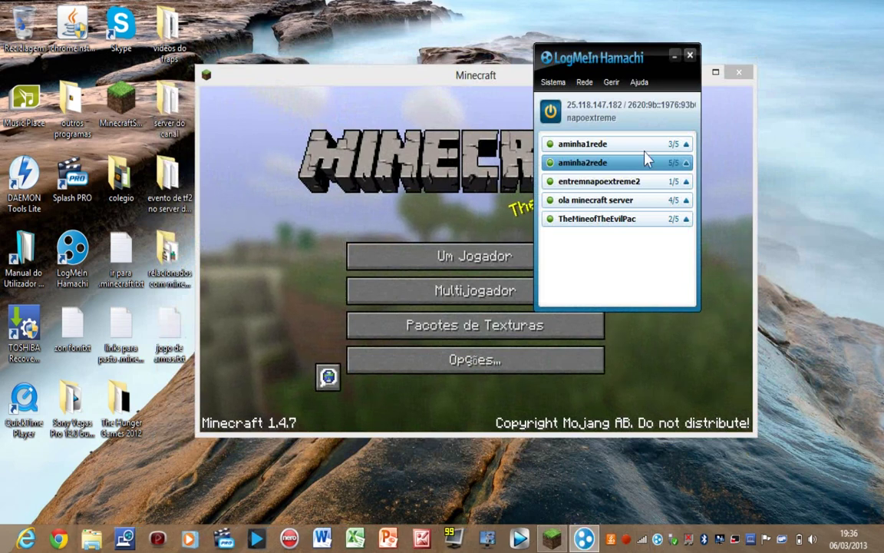
pyautogui.click(690, 57)
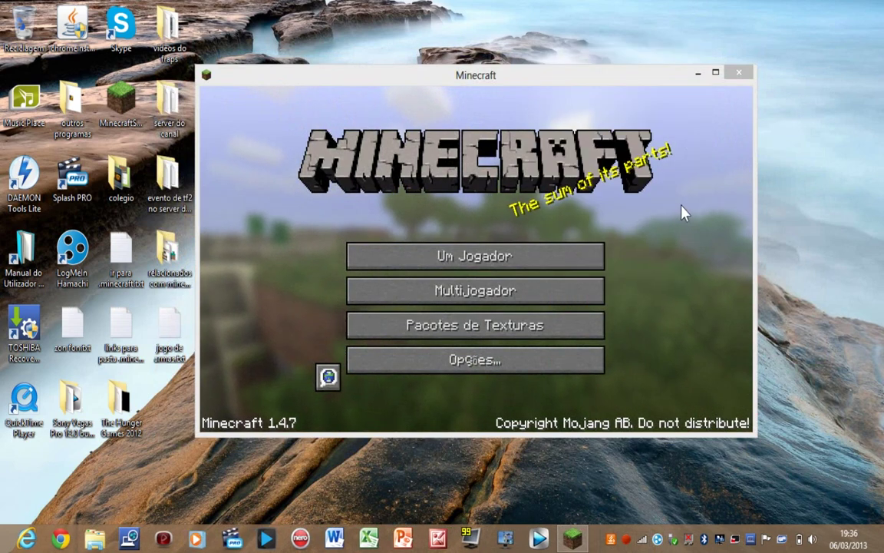
pyautogui.click(657, 539)
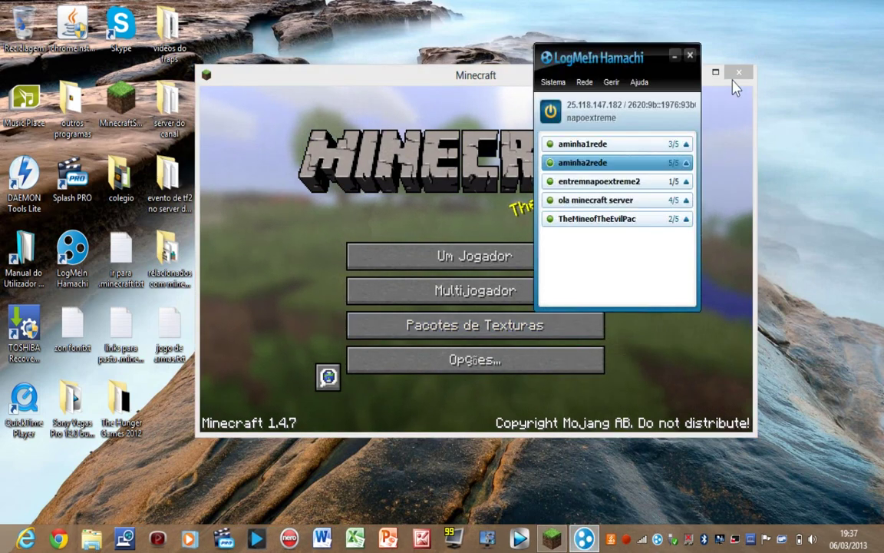
pyautogui.click(691, 55)
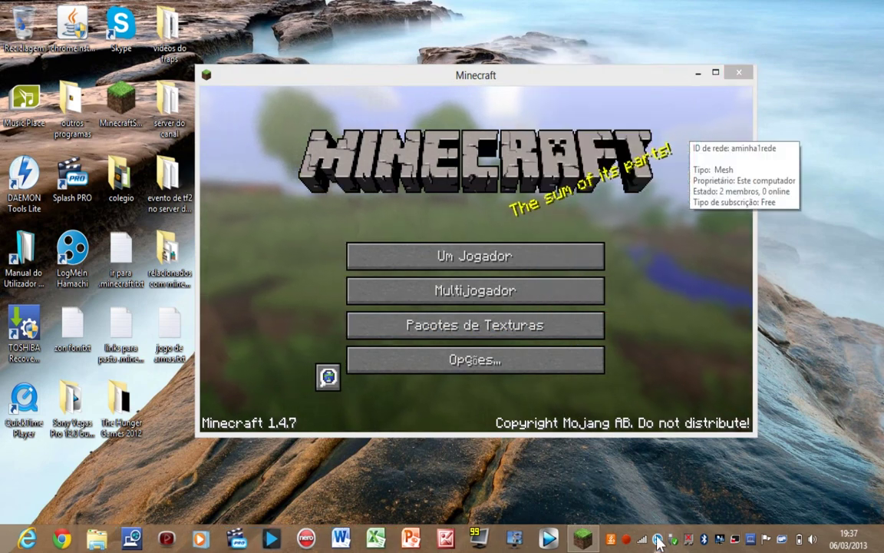
# - Open Minecraft's multiplayer server list and maximize the game window
pyautogui.click(566, 292)
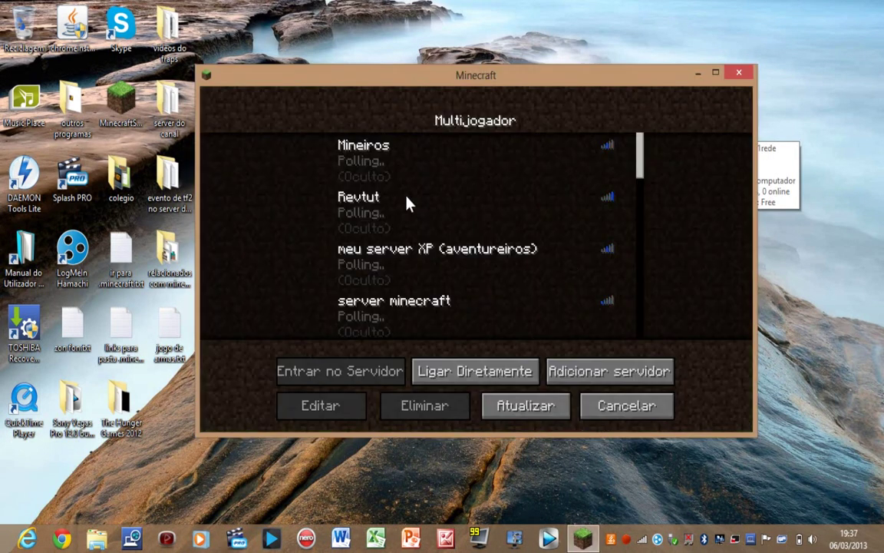
pyautogui.scroll(-2, 454, 267)
pyautogui.scroll(2, 454, 266)
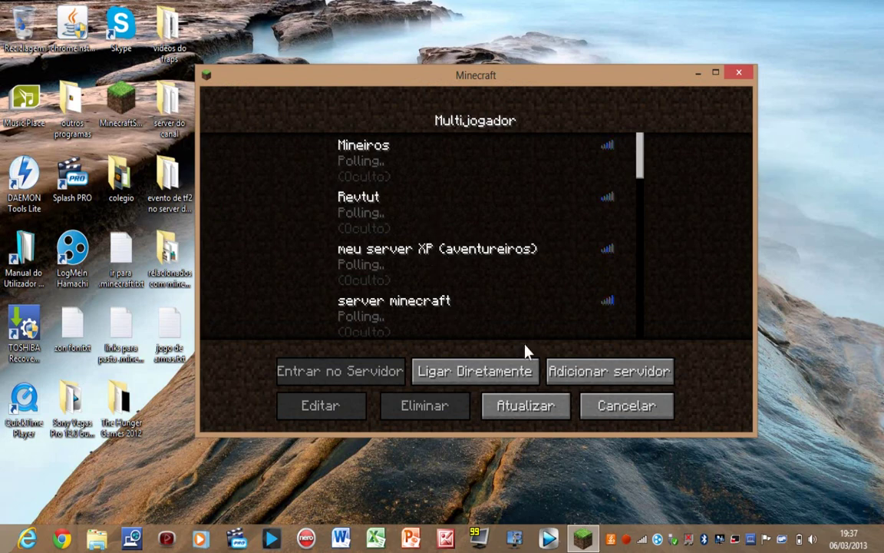
pyautogui.click(715, 72)
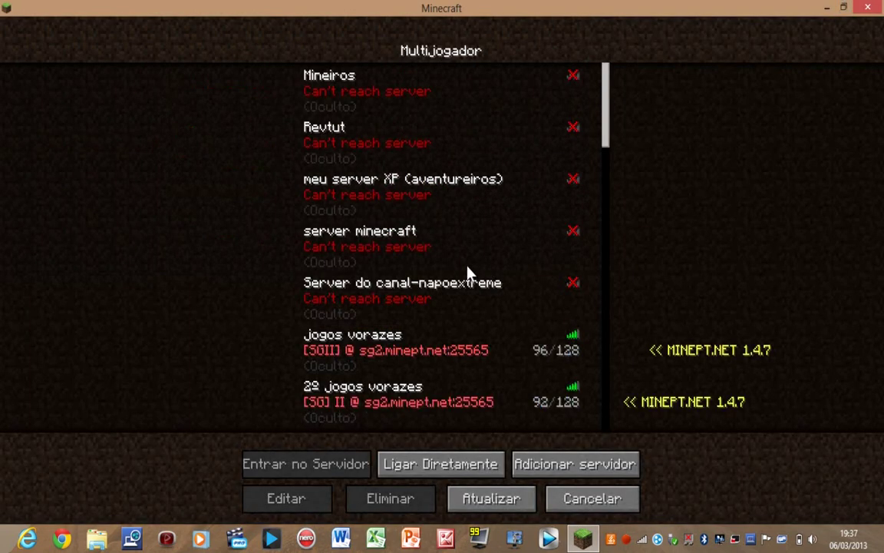
# - Turn off address hiding for the server entry Server do canal-napoextreme, save it, and return to the title screen
pyautogui.click(374, 309)
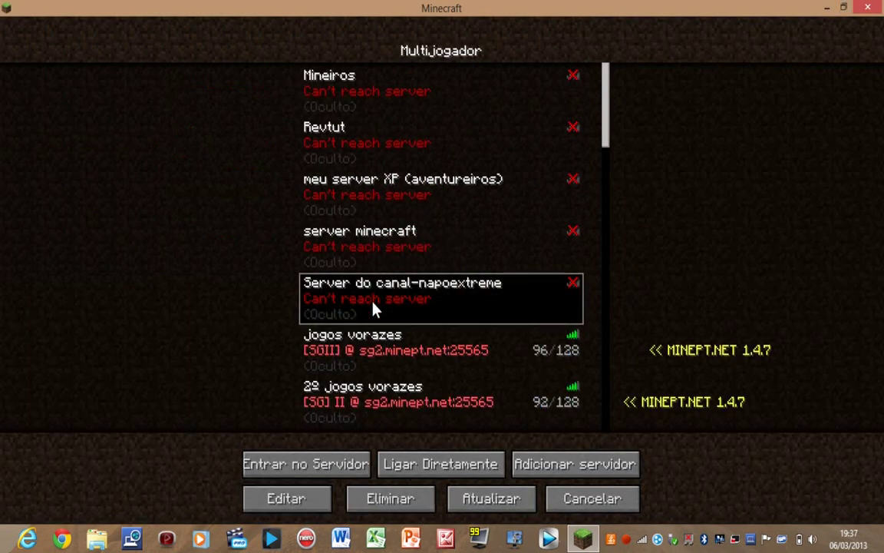
pyautogui.click(287, 498)
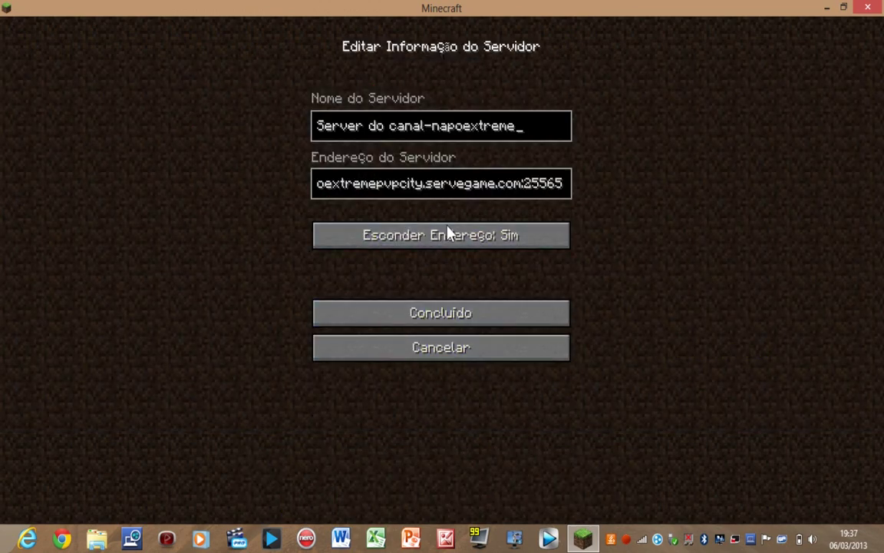
pyautogui.click(461, 244)
pyautogui.click(465, 321)
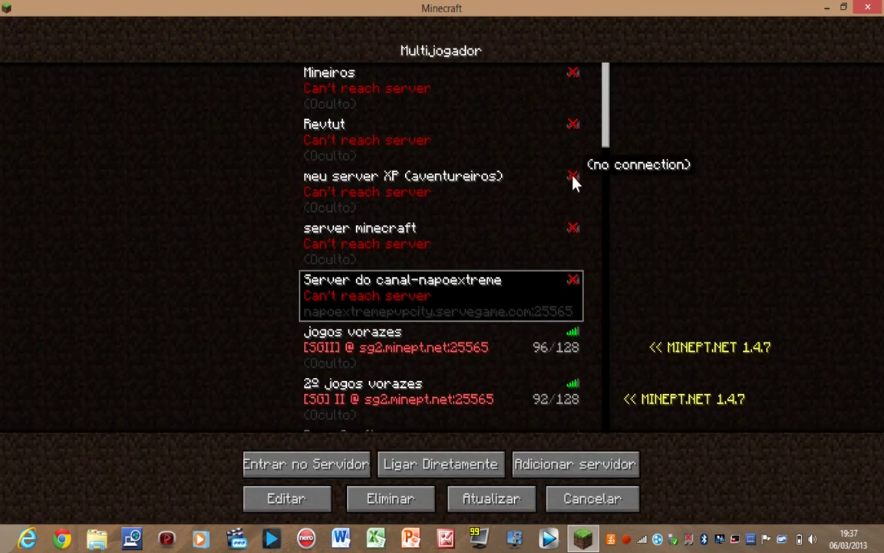
pyautogui.scroll(1, 445, 299)
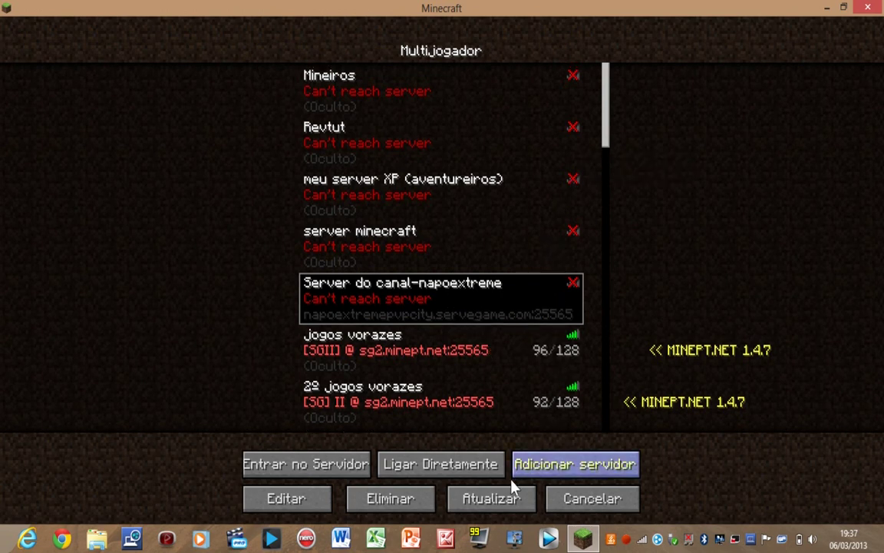
pyautogui.click(585, 500)
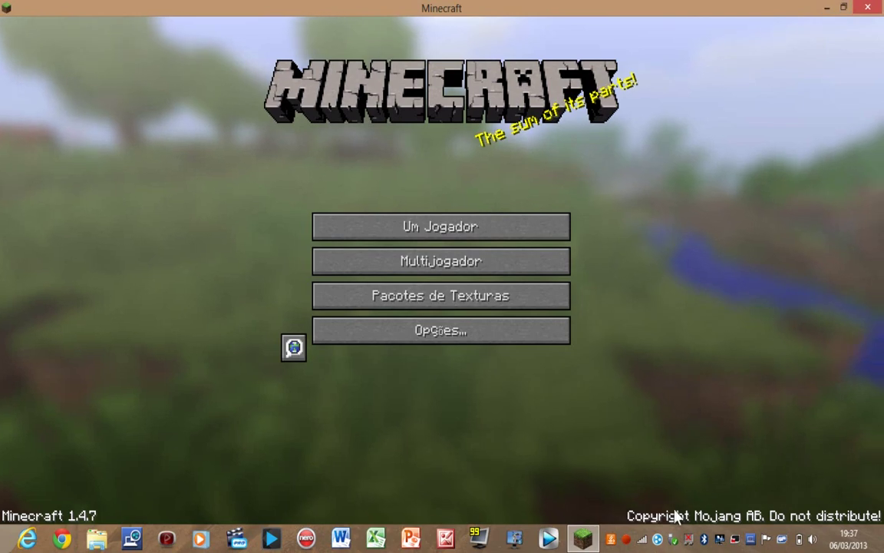
pyautogui.rightClick(627, 538)
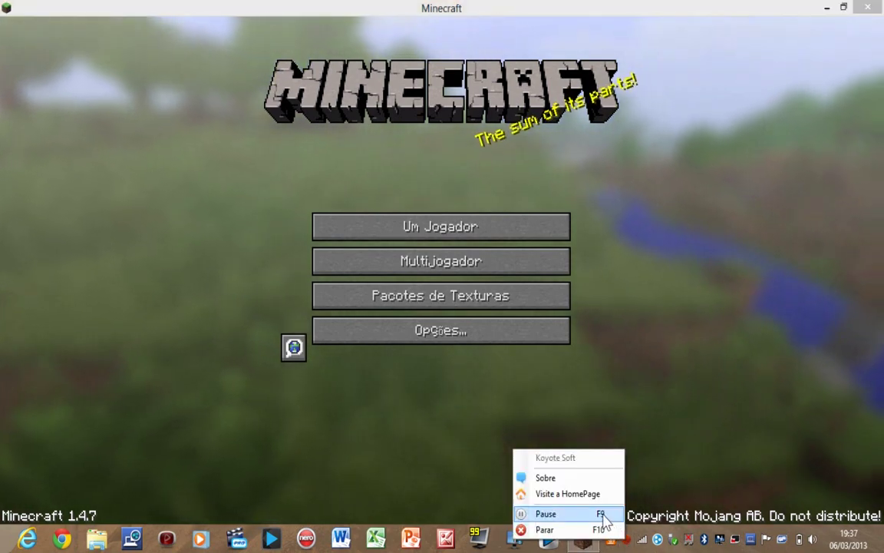
pyautogui.click(603, 515)
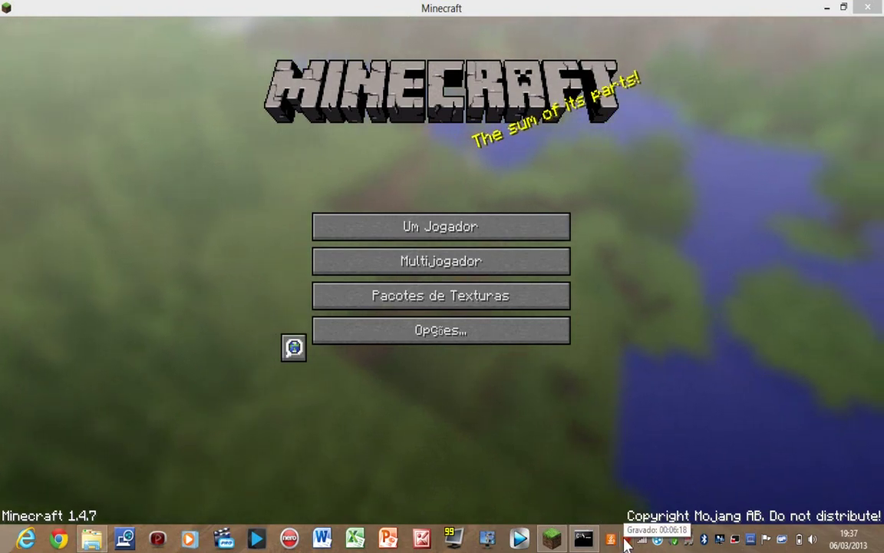
# - Bring up the server's command console, enlarge it to read the startup log, restore its size, and minimize it
pyautogui.click(583, 539)
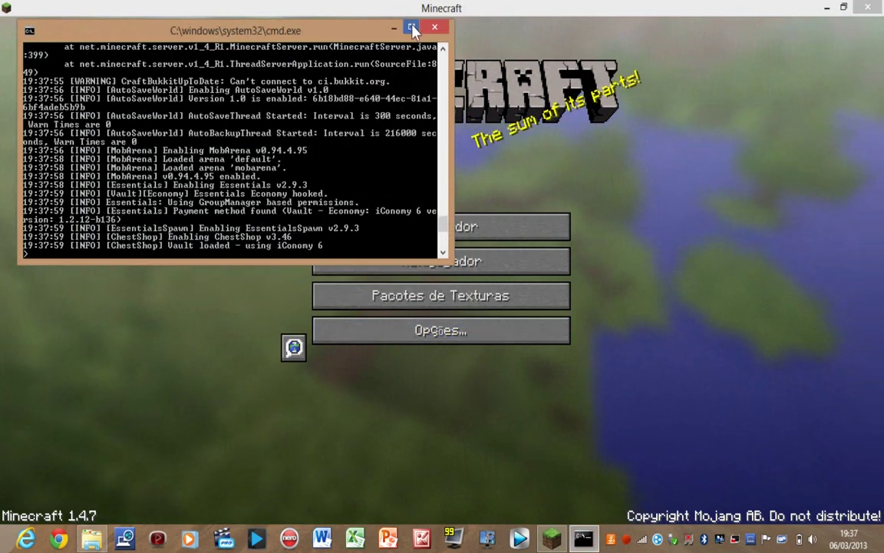
pyautogui.doubleClick(370, 29)
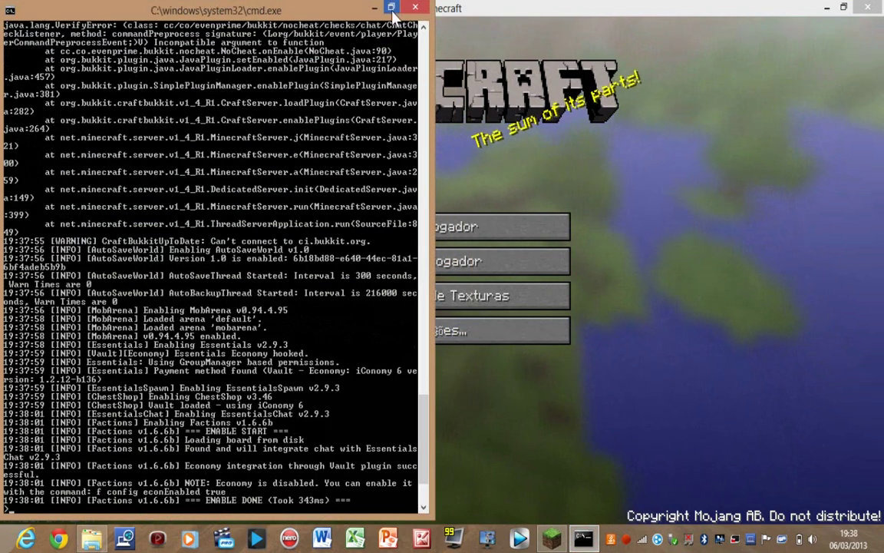
pyautogui.doubleClick(359, 10)
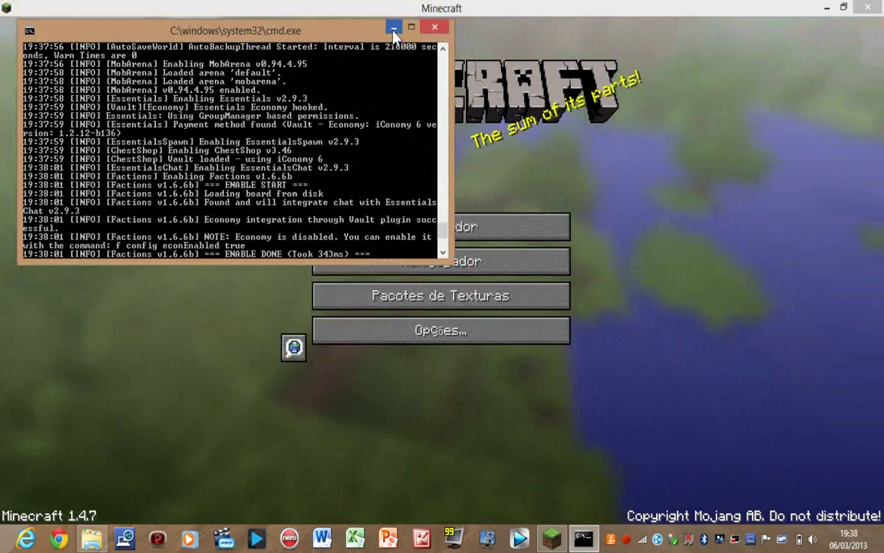
pyautogui.click(394, 27)
# - Open the multiplayer server list and check the server console's loading progress again
pyautogui.click(424, 260)
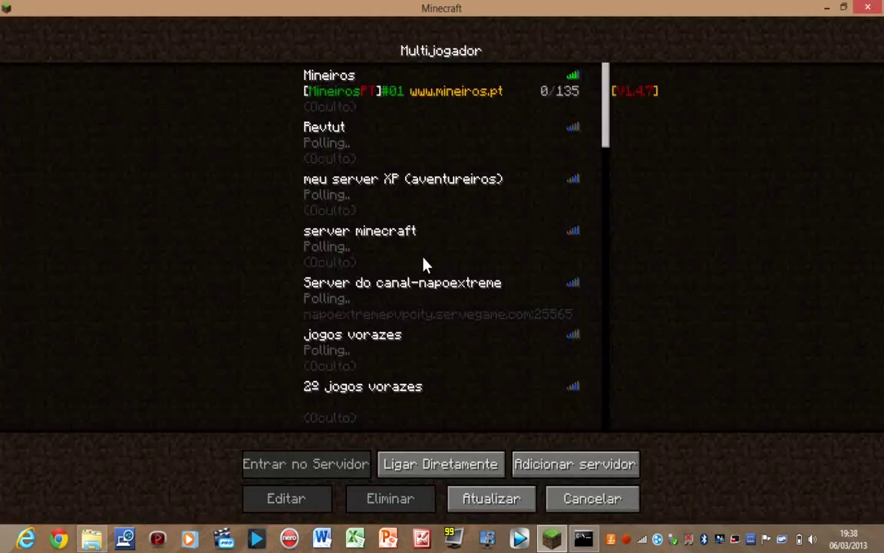
pyautogui.click(584, 539)
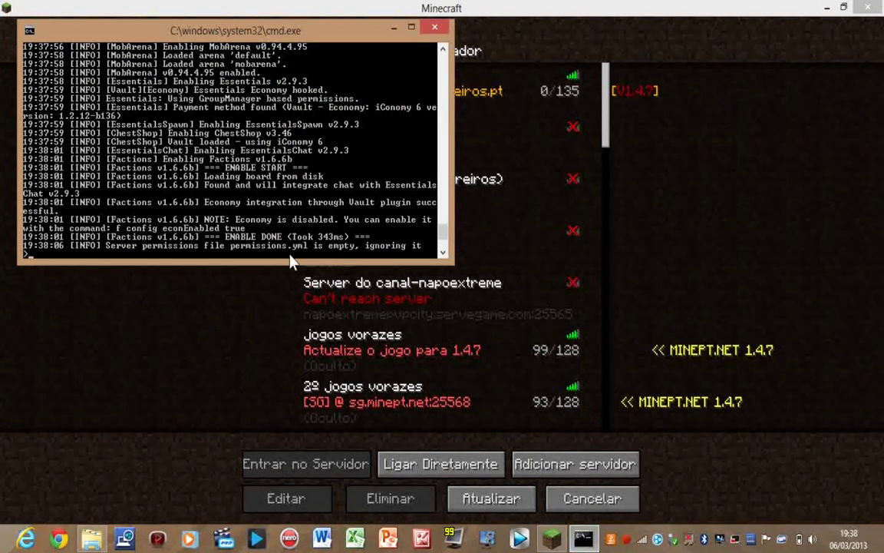
pyautogui.click(355, 11)
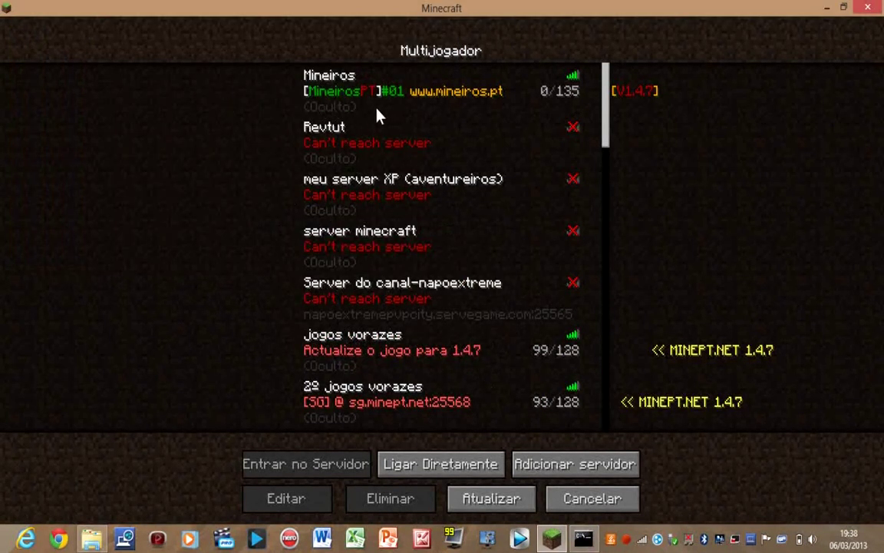
# - Turn off address hiding for the Mineiros server entry and save it
pyautogui.click(521, 115)
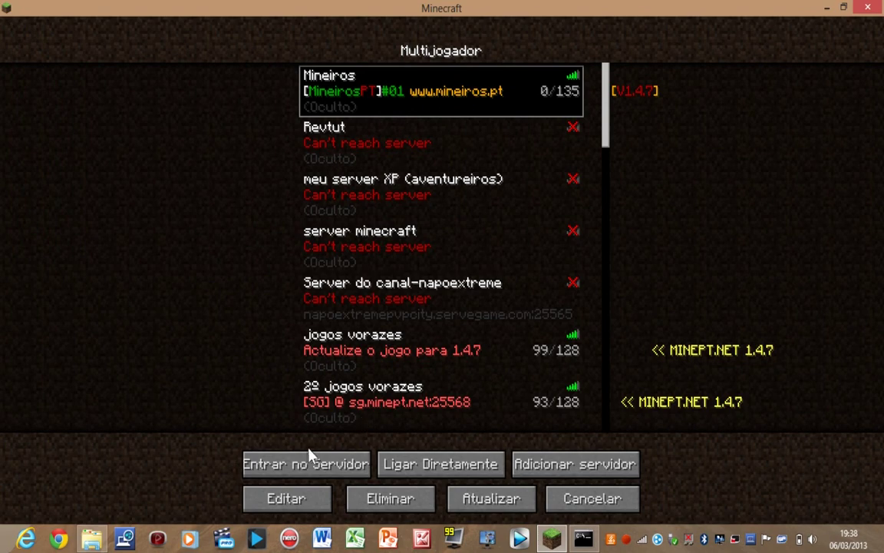
pyautogui.click(290, 499)
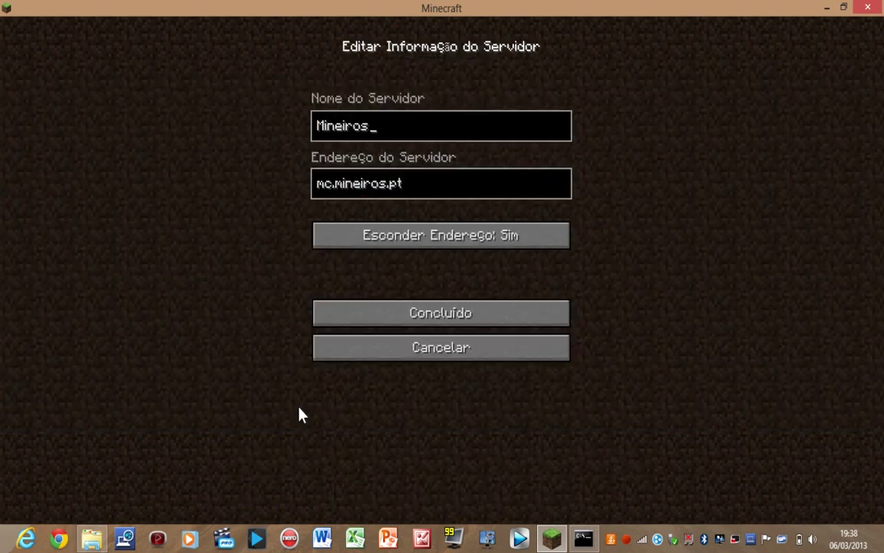
pyautogui.click(409, 242)
pyautogui.click(451, 320)
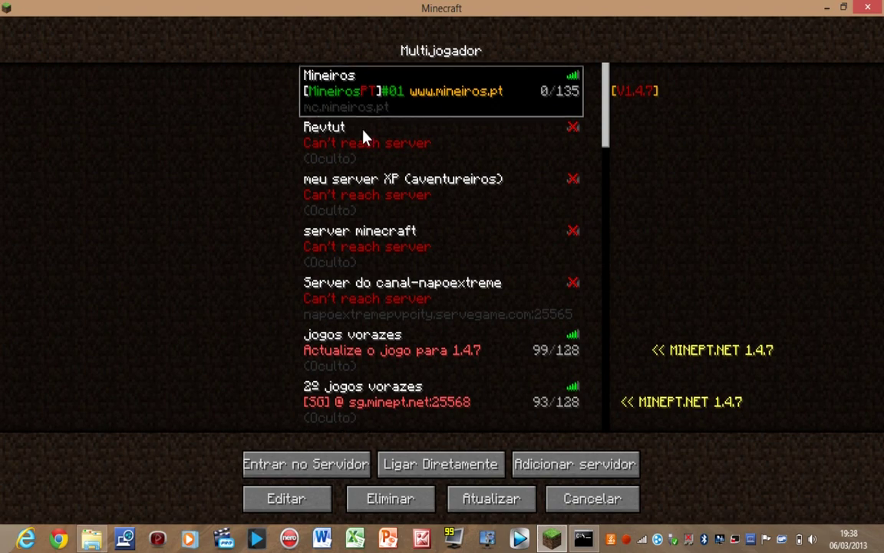
# - Reopen the Mineiros server entry to look at its address field, and close it with the address kept
pyautogui.click(296, 505)
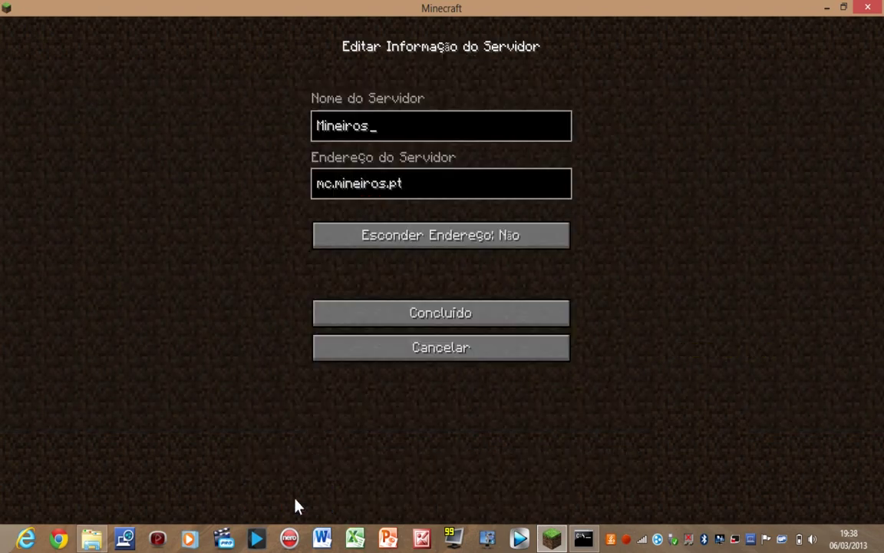
pyautogui.click(440, 189)
pyautogui.hotkey('ctrl', 'a')
pyautogui.click(439, 194)
pyautogui.click(461, 322)
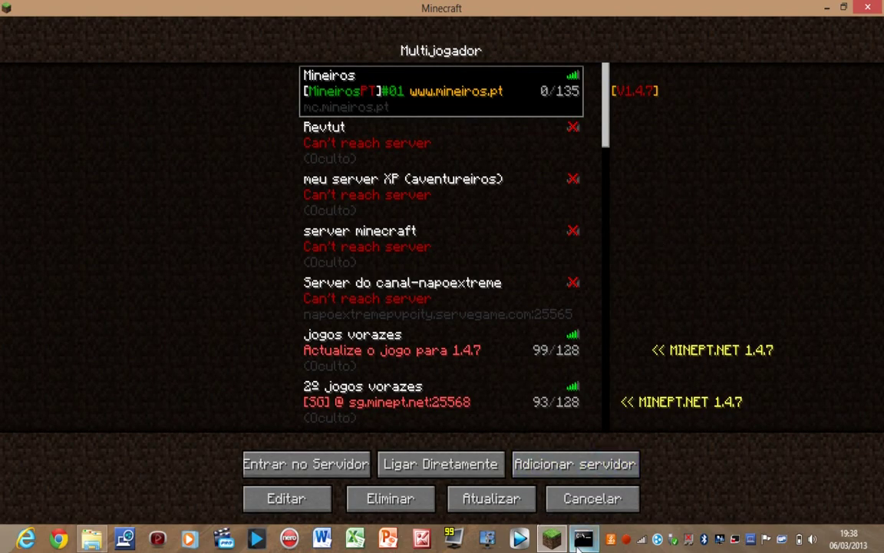
# - Check the server console once more and refresh the multiplayer server list
pyautogui.hotkey('alt', 'Tab')
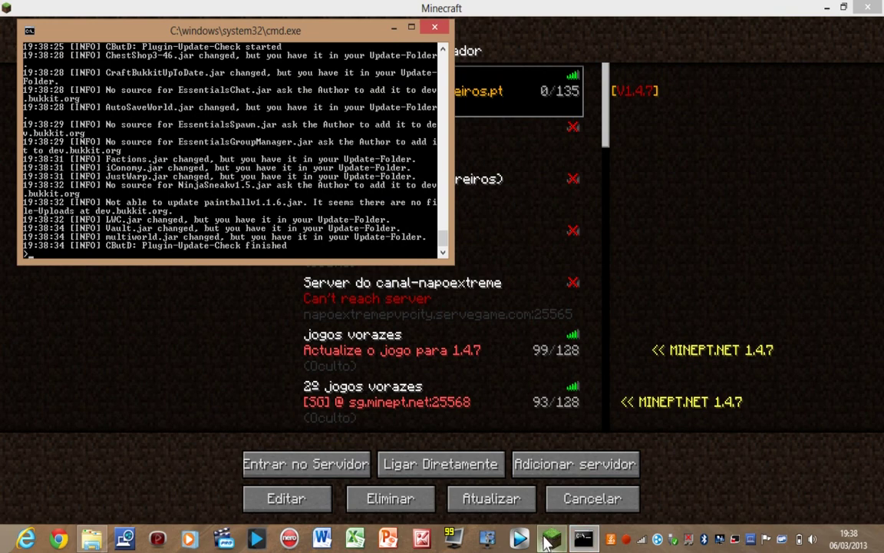
pyautogui.click(465, 500)
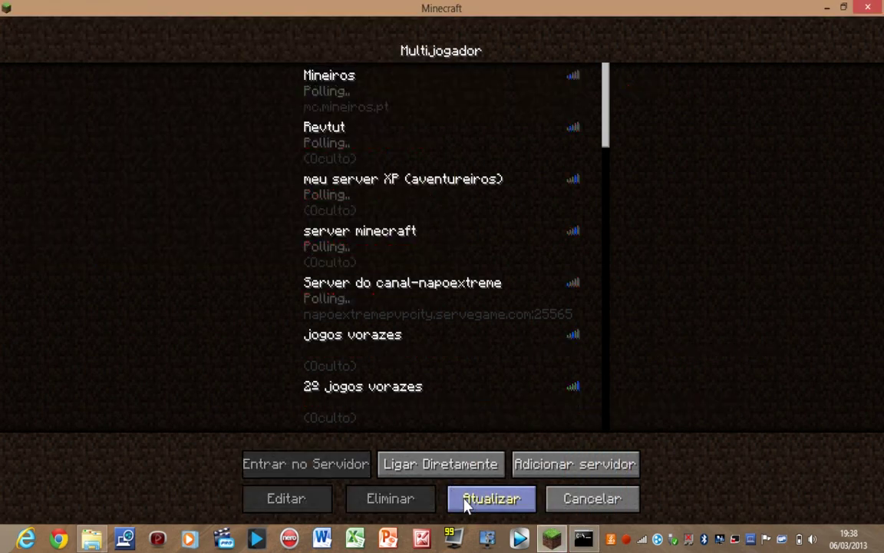